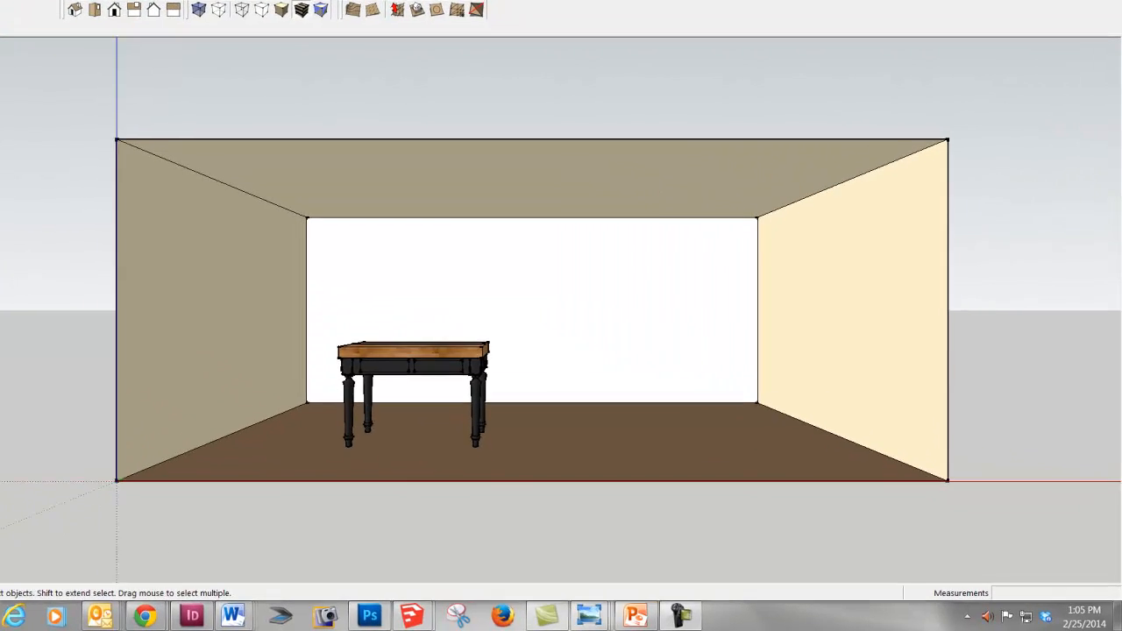
- Search the 3D Warehouse for the model cp4700
{"action": "left_click", "coordinate": [436, 41]}
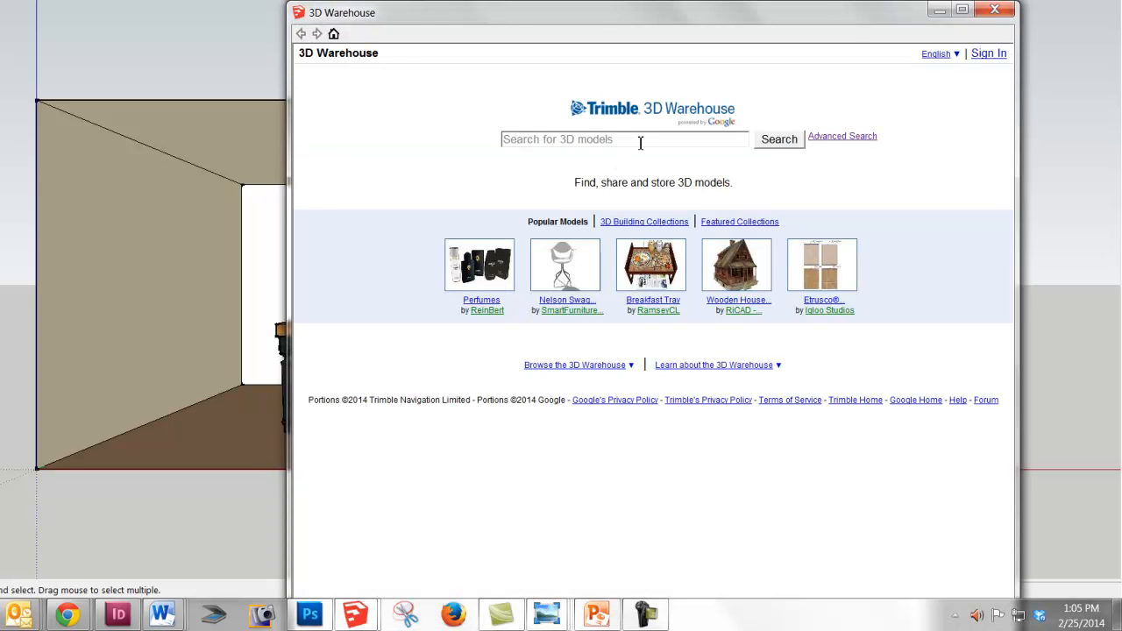
{"action": "left_click", "coordinate": [640, 143]}
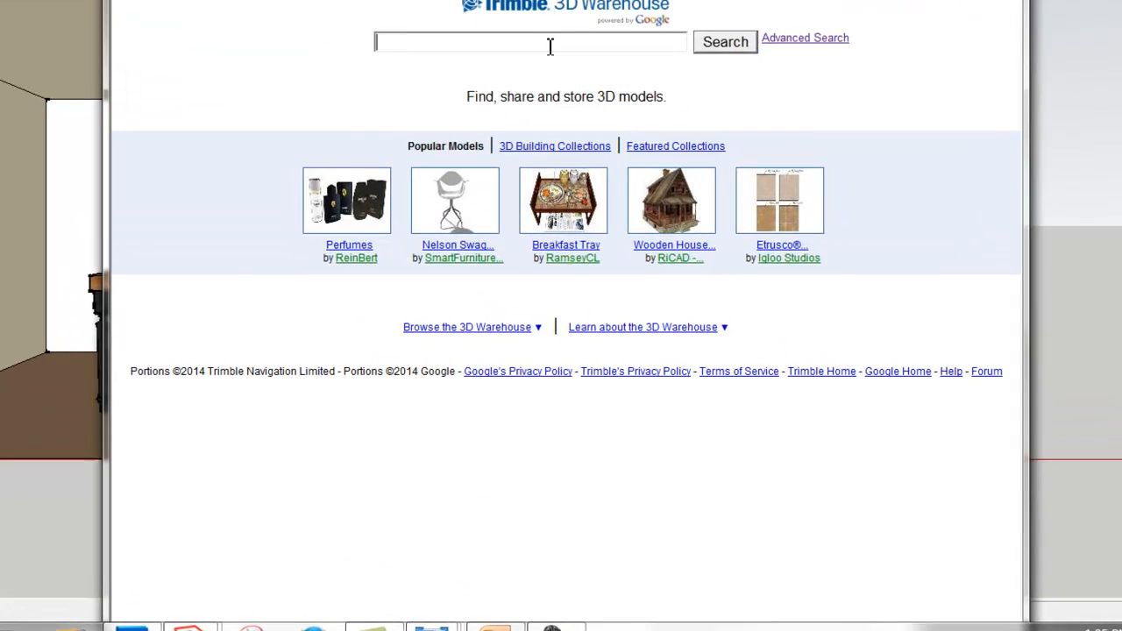
{"action": "type", "text": "cp"}
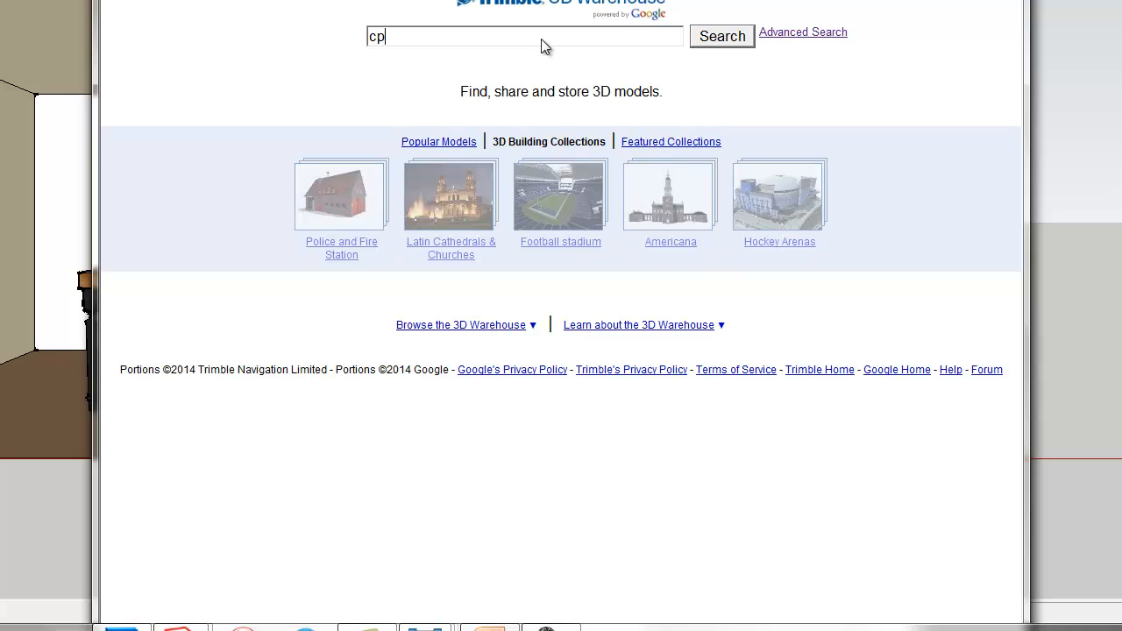
{"action": "type", "text": "4700"}
{"action": "key", "text": "Return"}
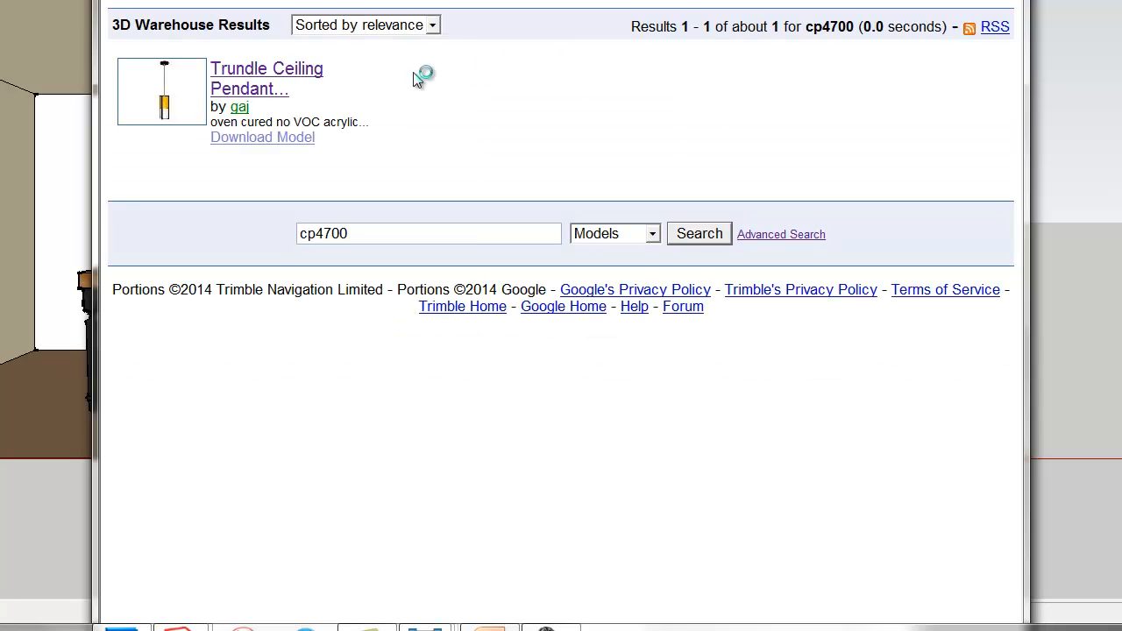
- Load the Trundle Ceiling Pendant CP4700 directly into the model and place it on the floor beside the table
{"action": "left_click", "coordinate": [296, 75]}
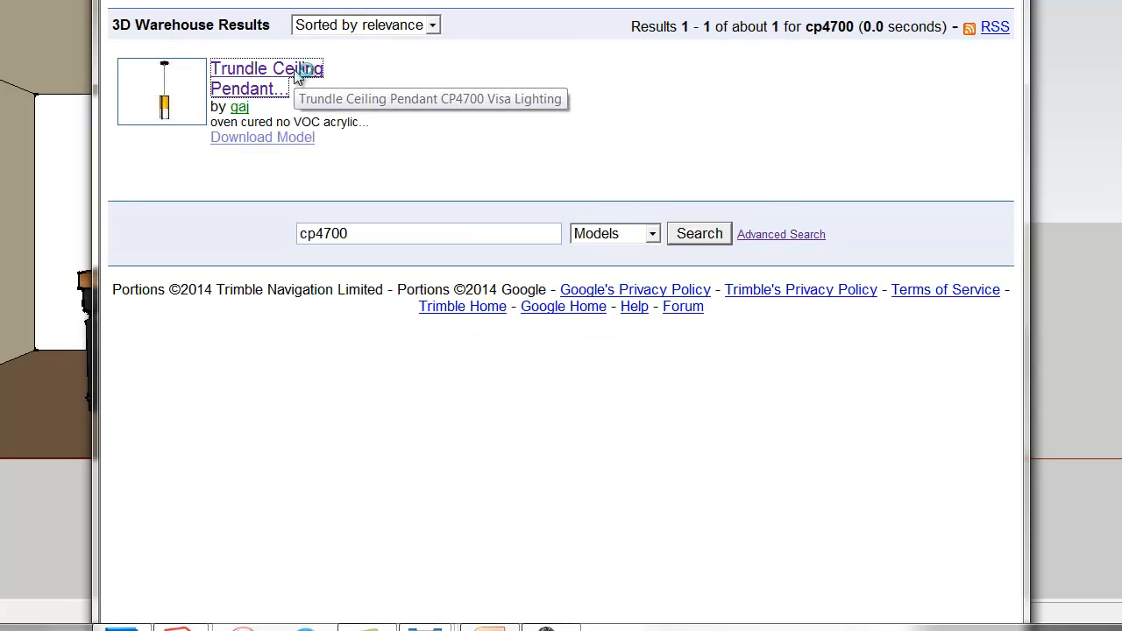
{"action": "left_click", "coordinate": [465, 368]}
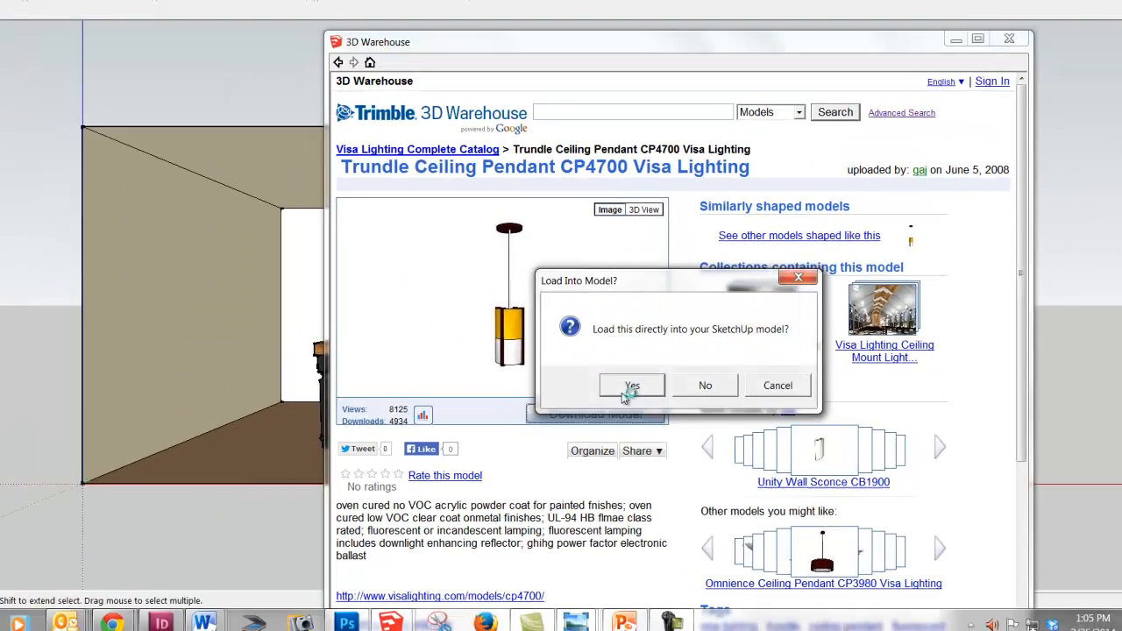
{"action": "left_click", "coordinate": [574, 328]}
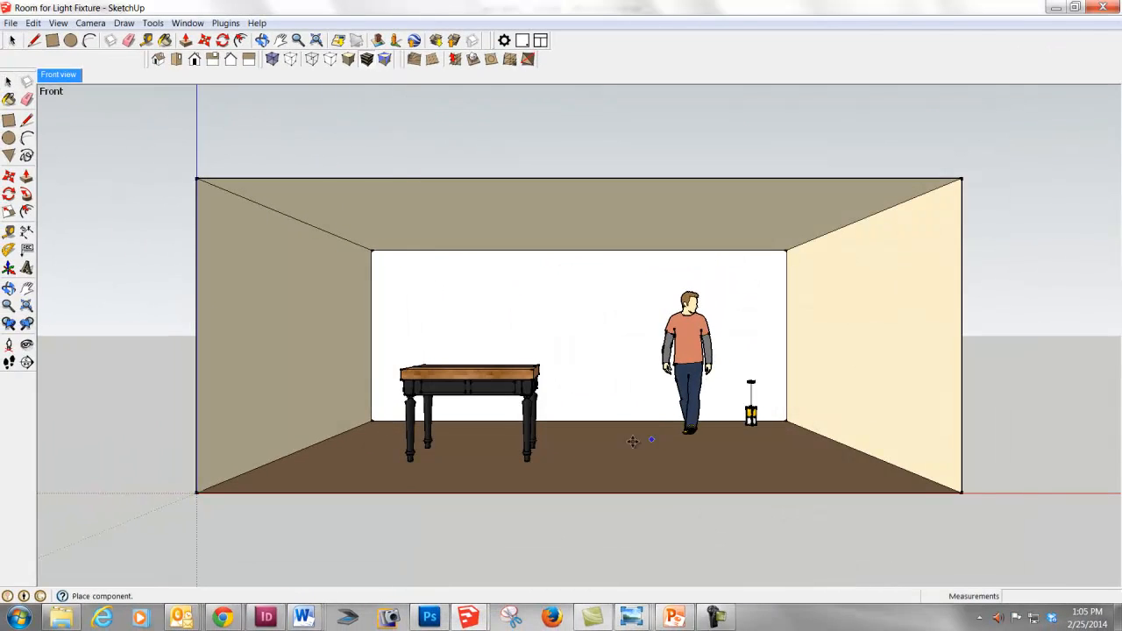
{"action": "left_click", "coordinate": [610, 456]}
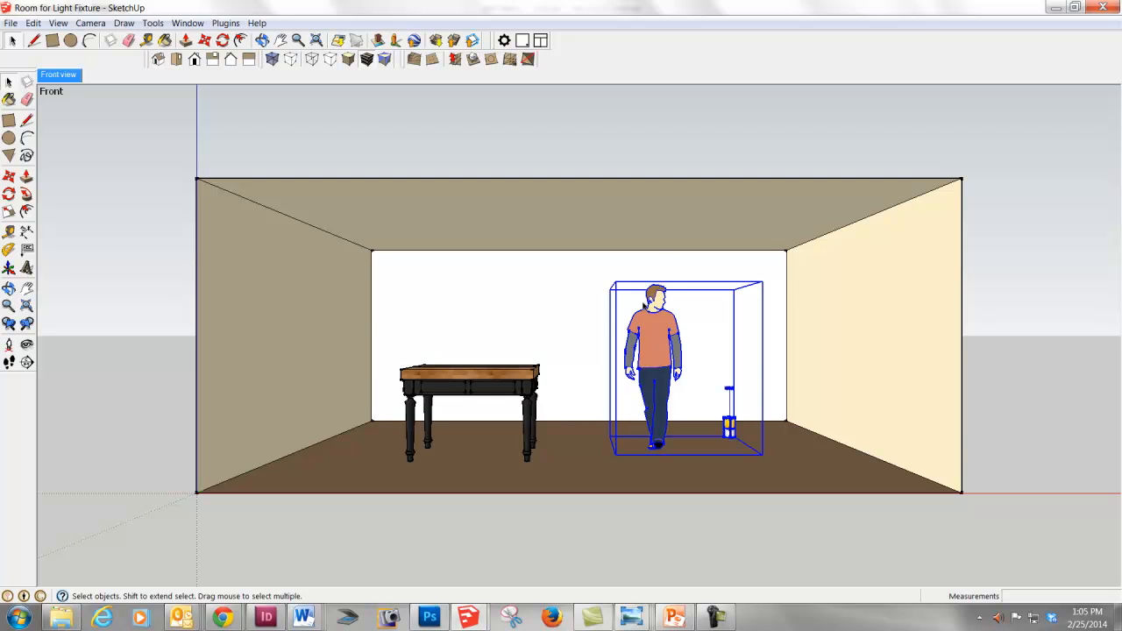
- Explode the imported component and delete the person figure, keeping only the pendant light
{"action": "right_click", "coordinate": [659, 330]}
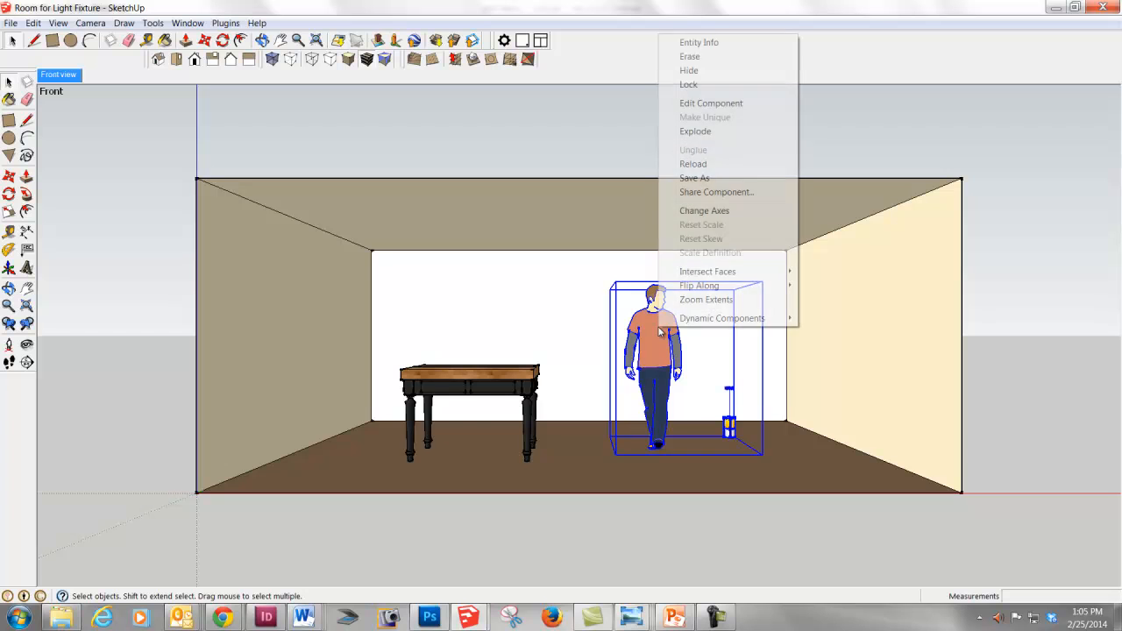
{"action": "left_click", "coordinate": [696, 132]}
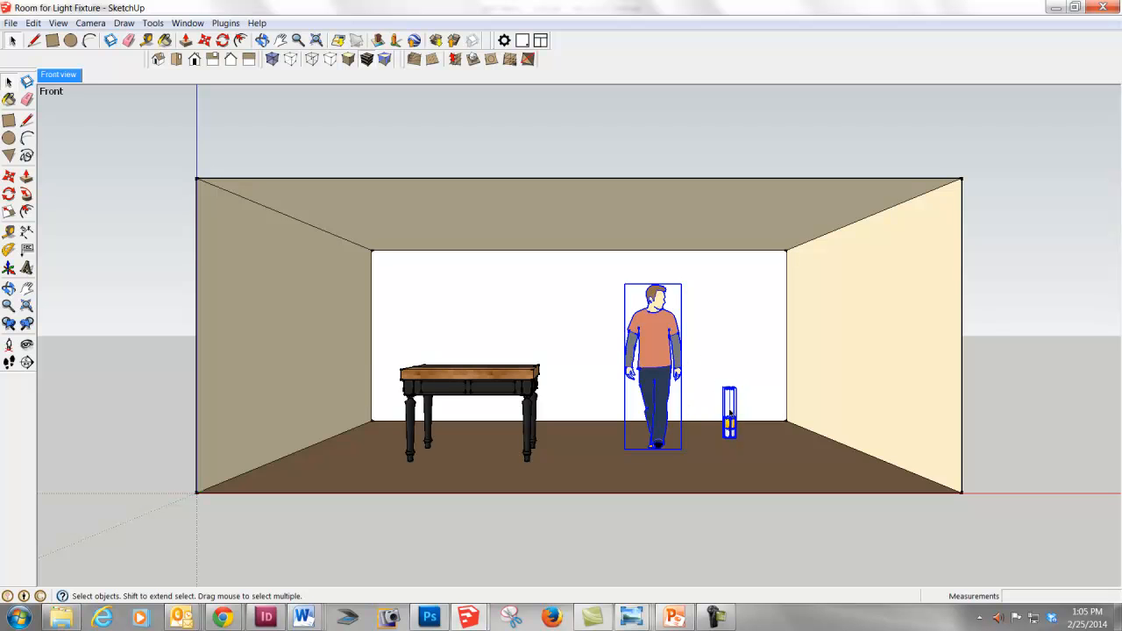
{"action": "left_click", "coordinate": [647, 343]}
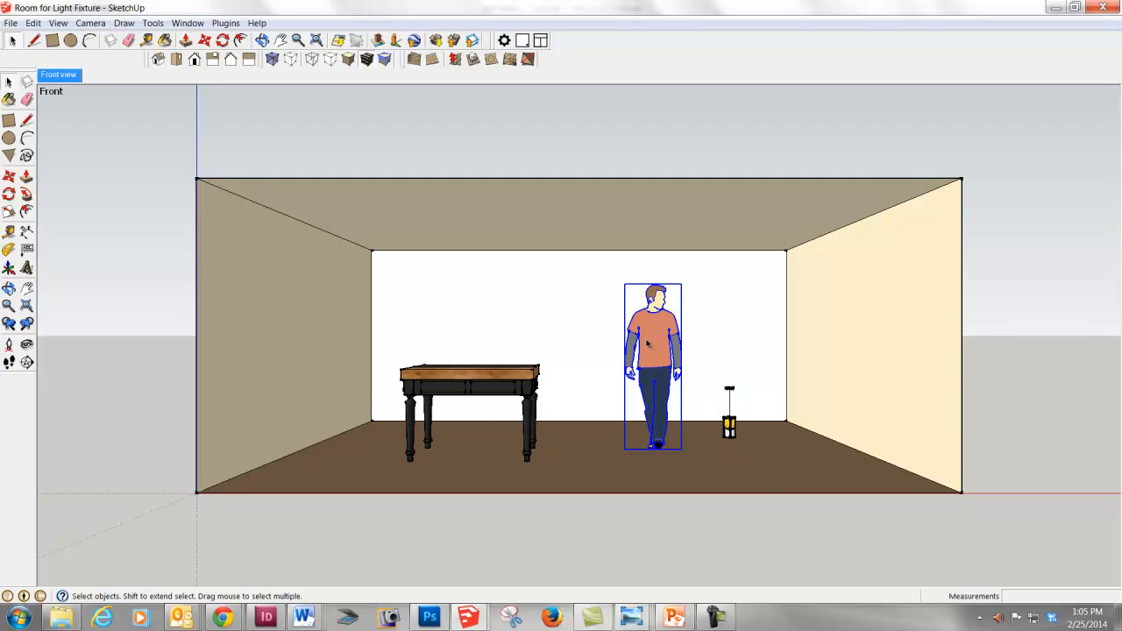
{"action": "key", "text": "Delete"}
{"action": "left_click", "coordinate": [733, 433]}
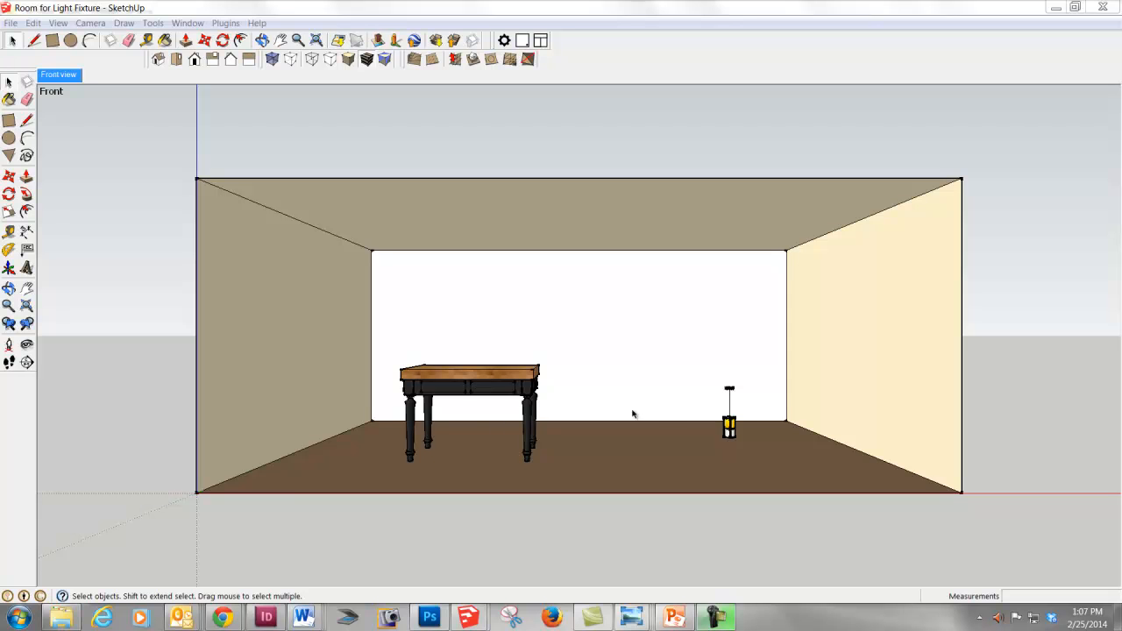
- Hide the room's ceiling face in top view and set the camera to Parallel Projection
{"action": "middle_click_drag", "start_coordinate": [536, 378], "coordinate": [531, 492]}
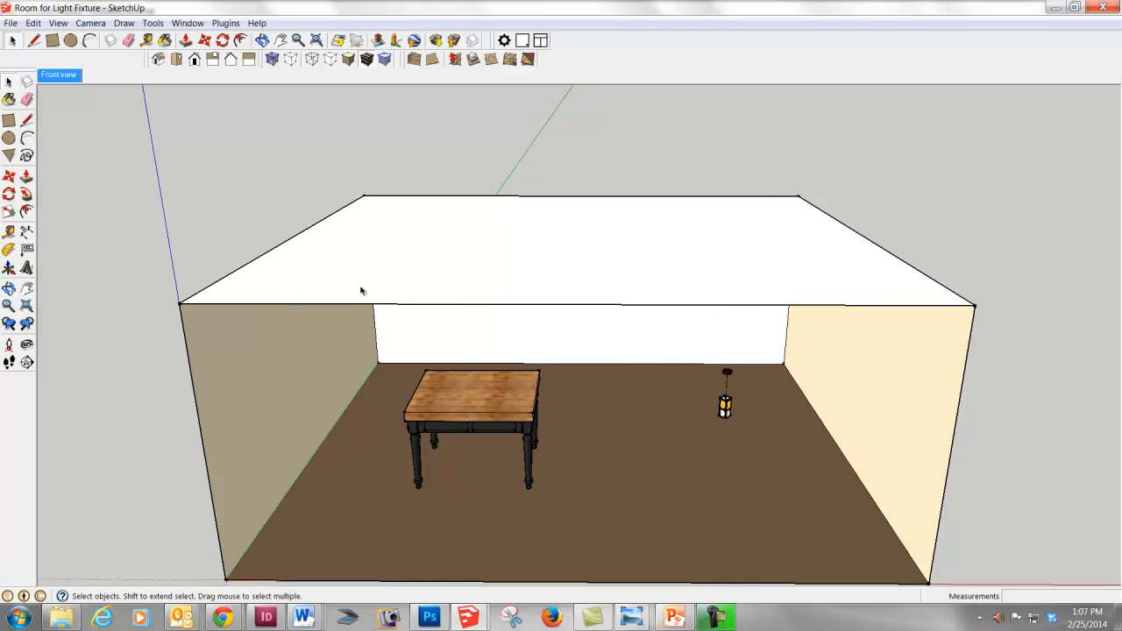
{"action": "left_click", "coordinate": [177, 60]}
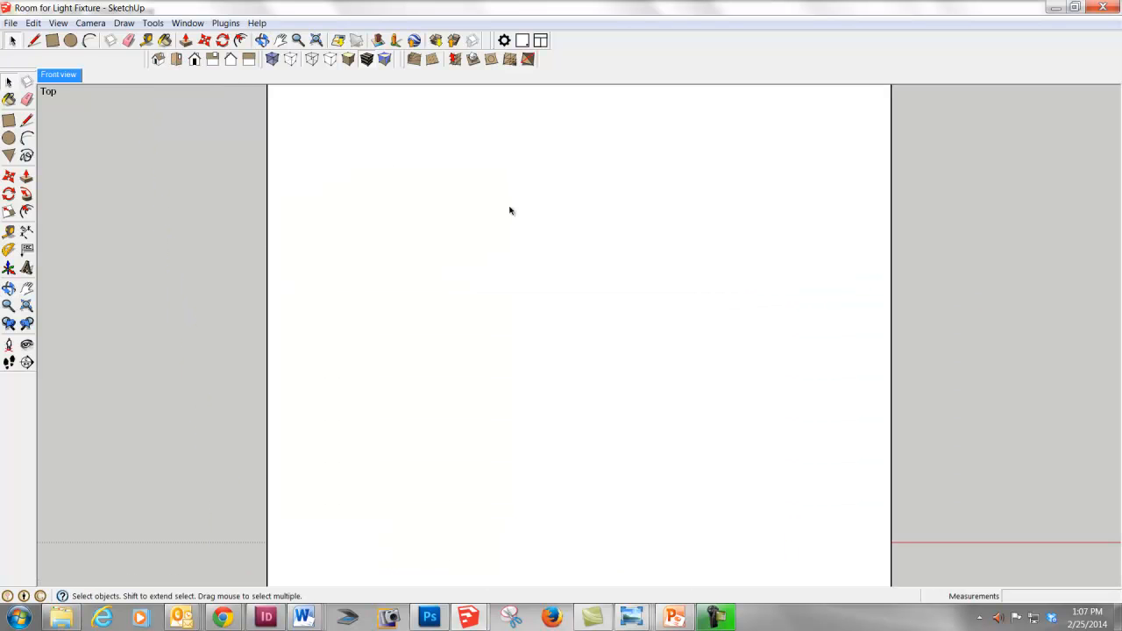
{"action": "left_click", "coordinate": [488, 226]}
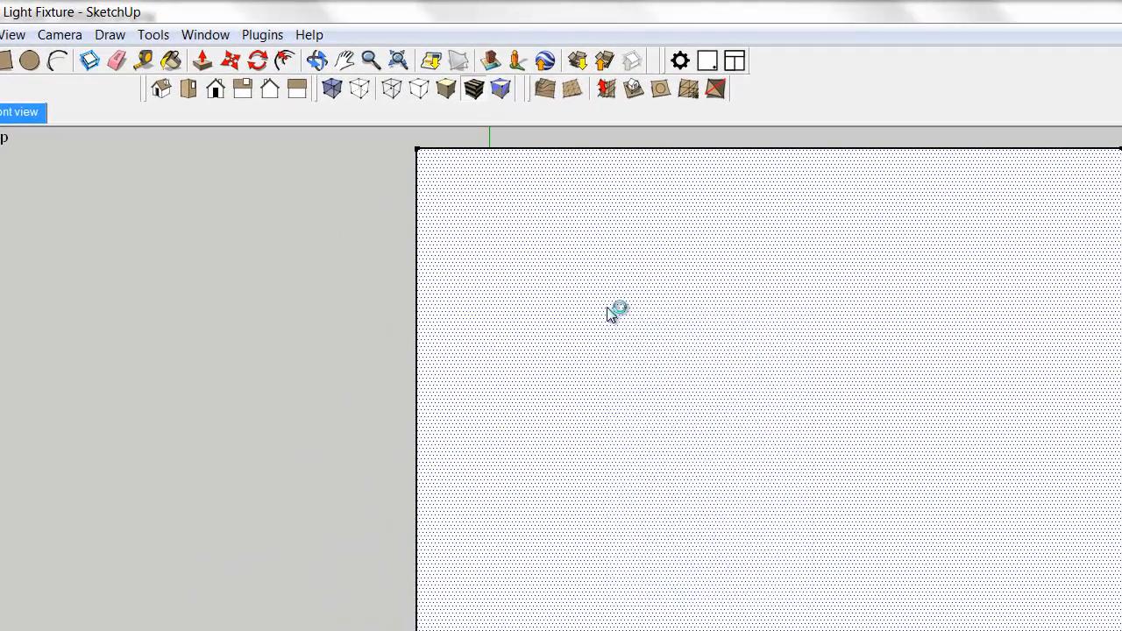
{"action": "right_click", "coordinate": [467, 210]}
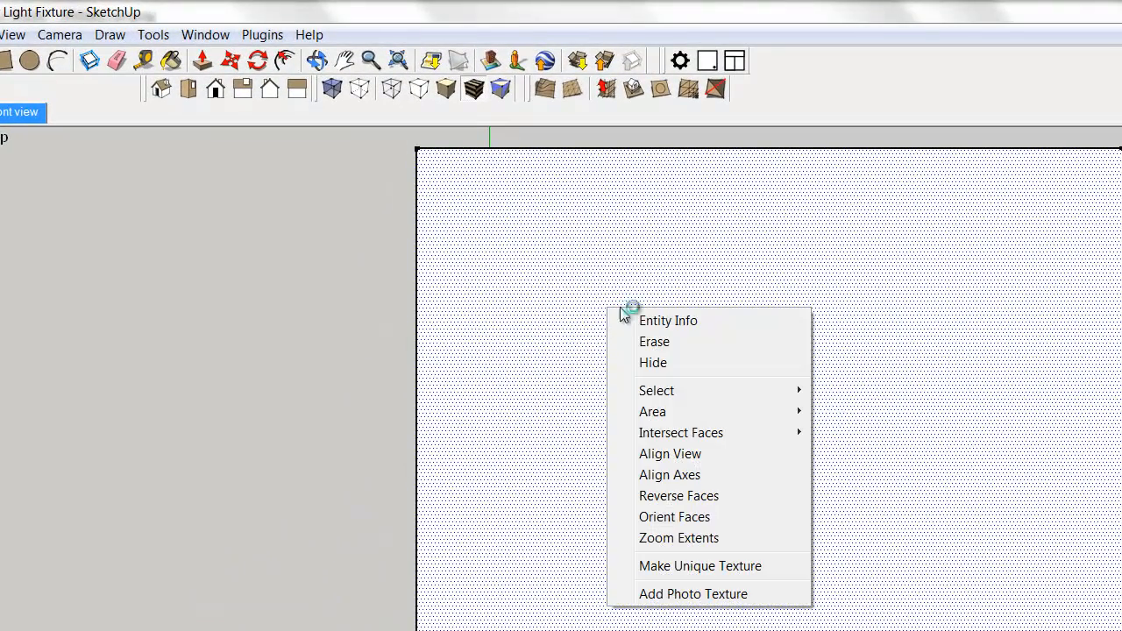
{"action": "left_click", "coordinate": [680, 363]}
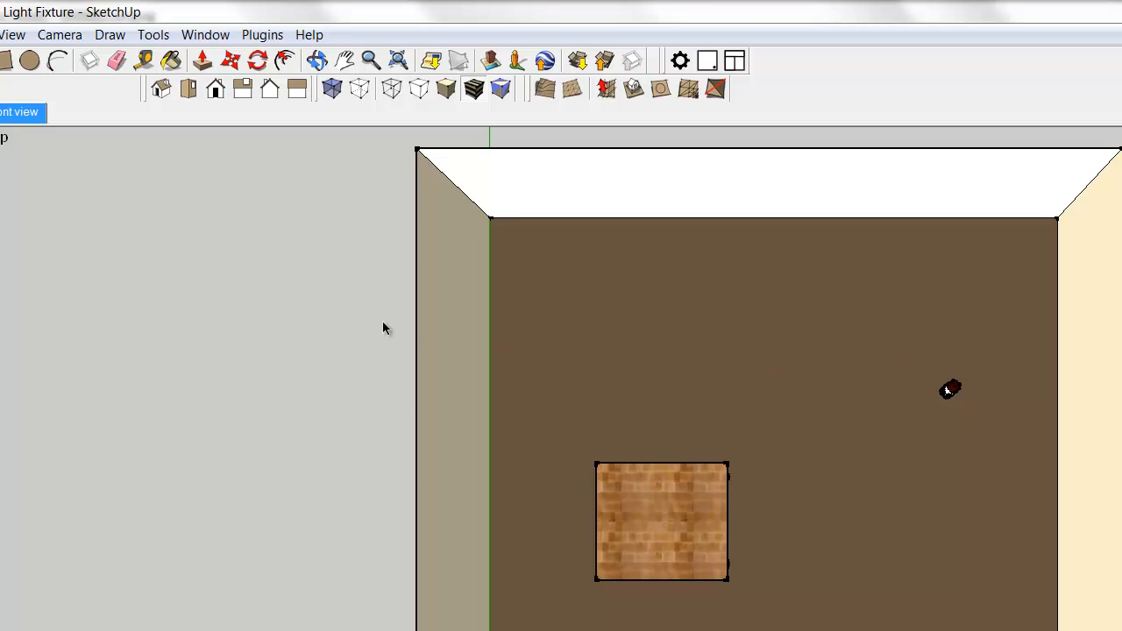
{"action": "left_click", "coordinate": [58, 39]}
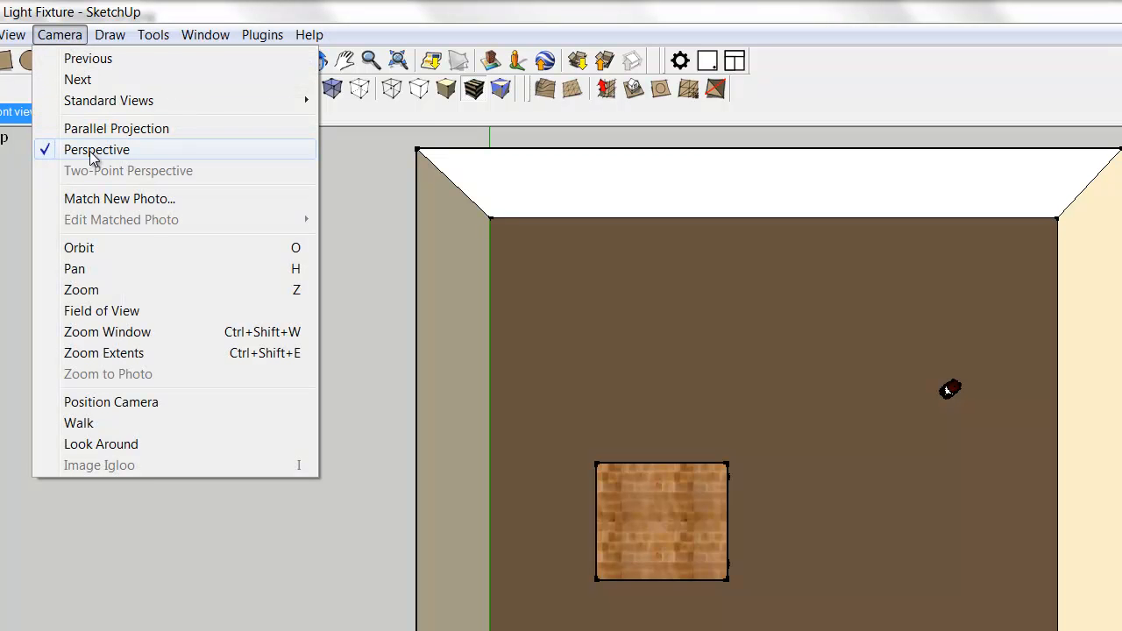
{"action": "left_click", "coordinate": [160, 130]}
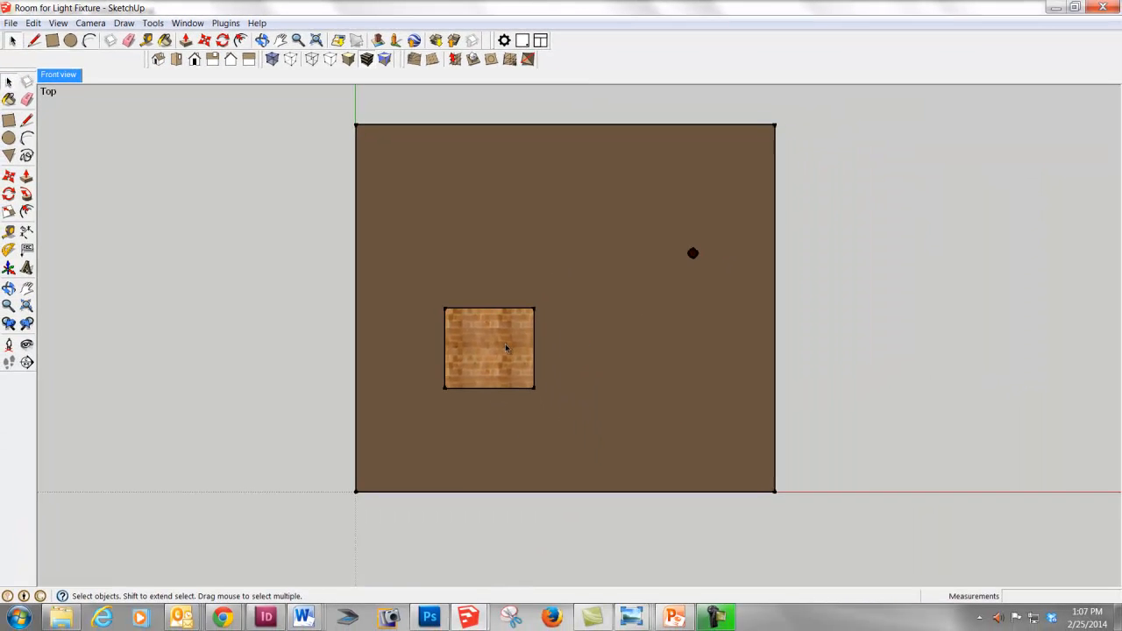
- Draw two crossing lines between the midpoints of opposite tabletop edges to mark the table's centre
{"action": "scroll", "coordinate": [505, 347], "scroll_direction": "up", "scroll_amount": 2}
{"action": "key", "text": "l"}
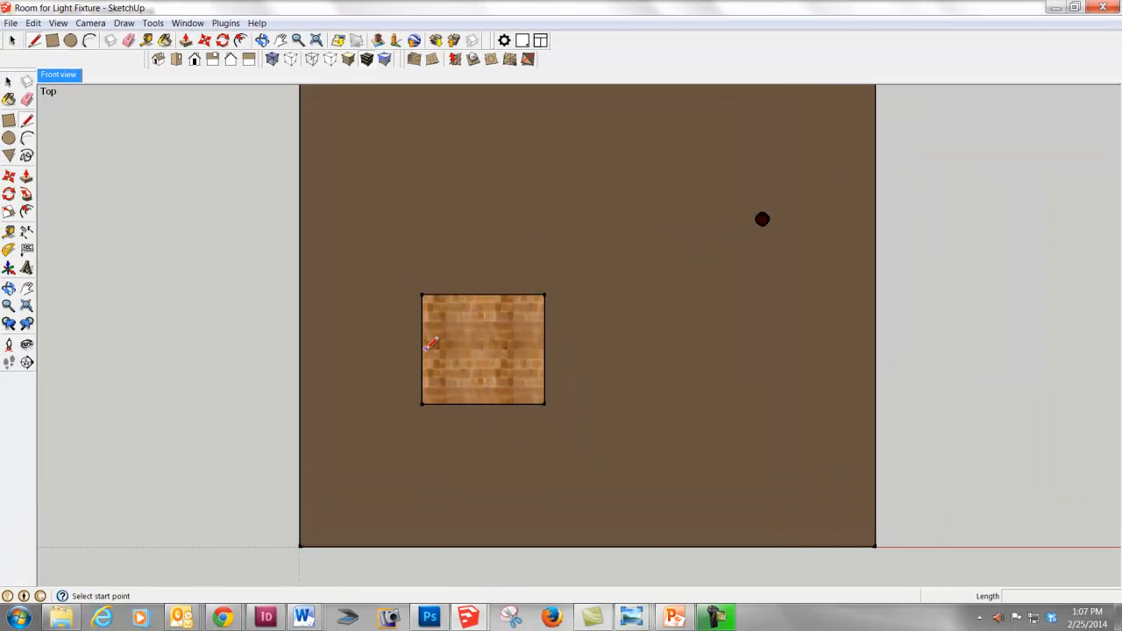
{"action": "left_click", "coordinate": [422, 348]}
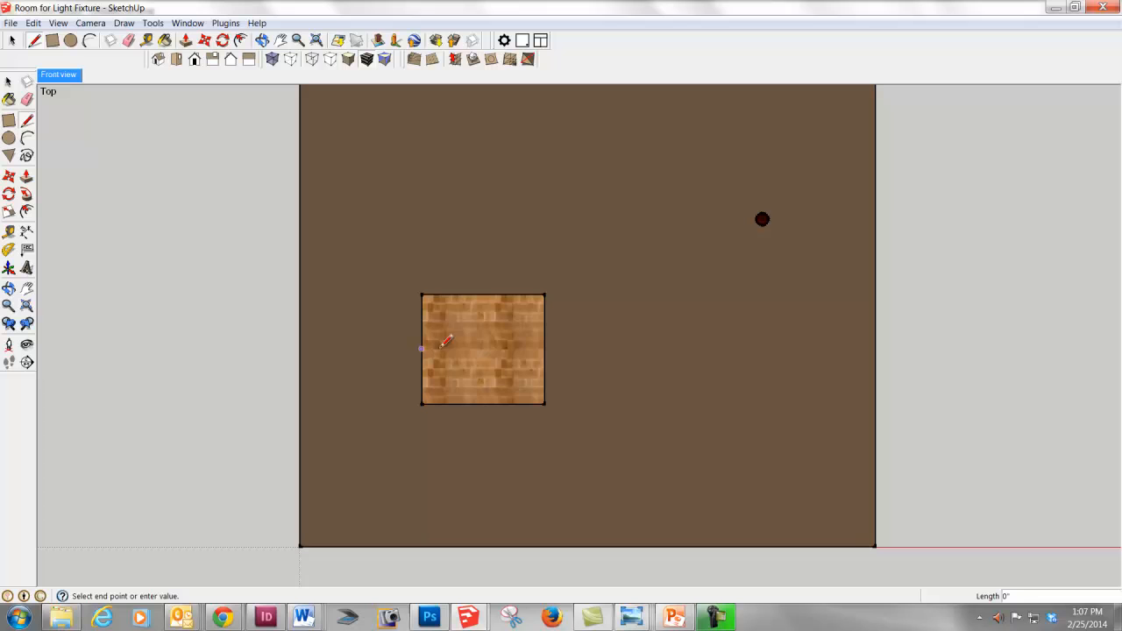
{"action": "left_click", "coordinate": [545, 348]}
{"action": "key", "text": "space"}
{"action": "key", "text": "l"}
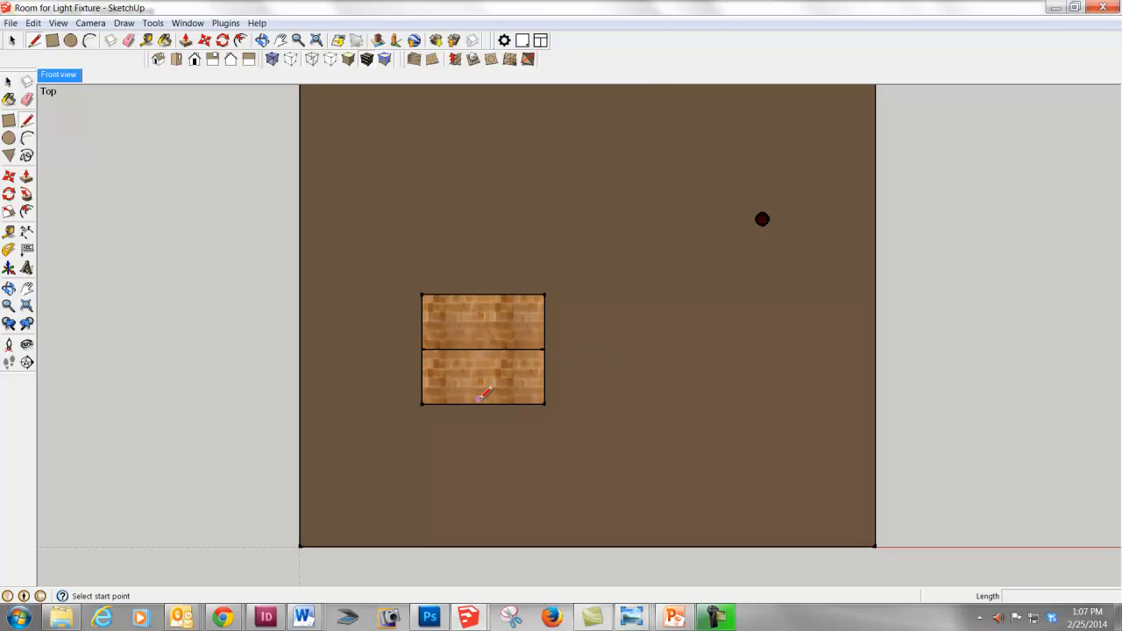
{"action": "left_click", "coordinate": [484, 404]}
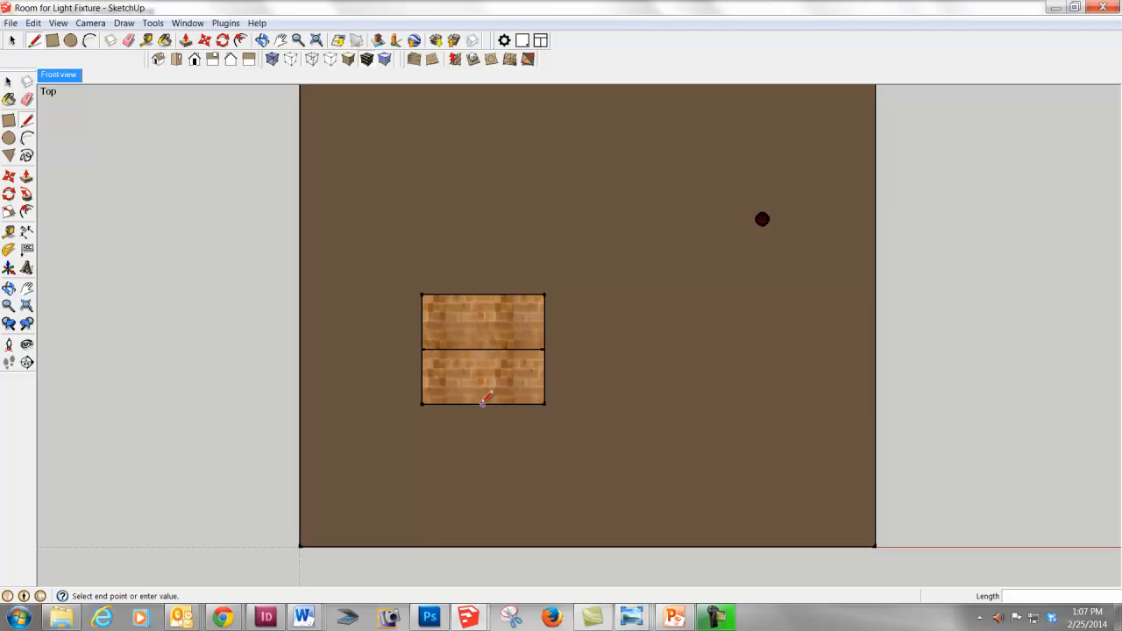
{"action": "left_click", "coordinate": [482, 295]}
{"action": "key", "text": "space"}
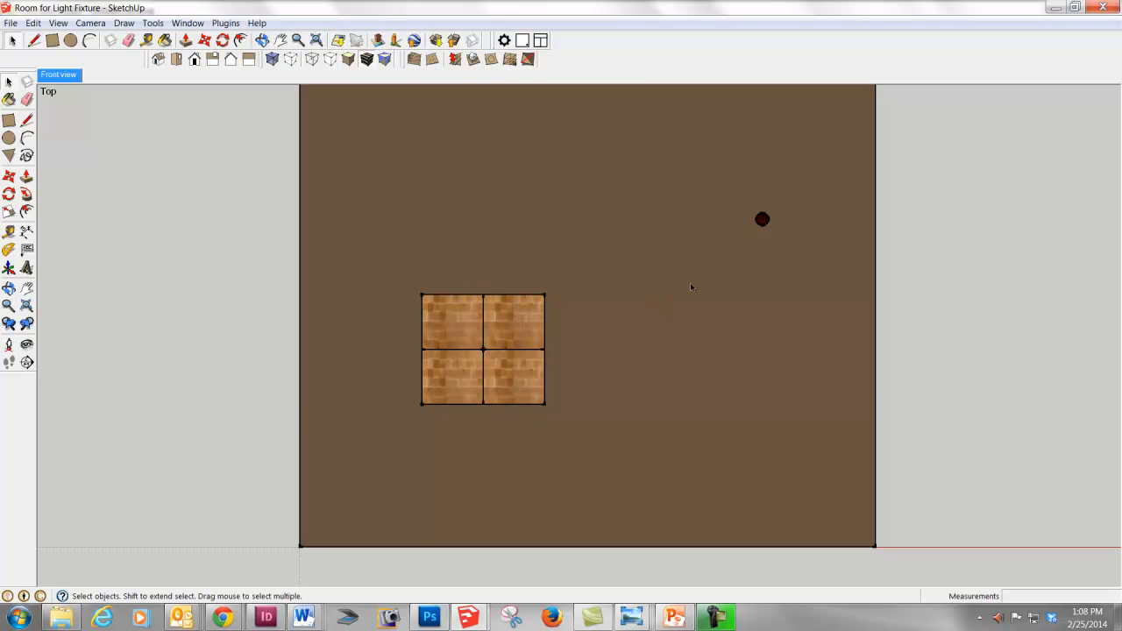
- Move the pendant light by its centre onto the intersection of the tabletop's centre lines
{"action": "left_click", "coordinate": [762, 221]}
{"action": "key", "text": "m"}
{"action": "left_click", "coordinate": [762, 221]}
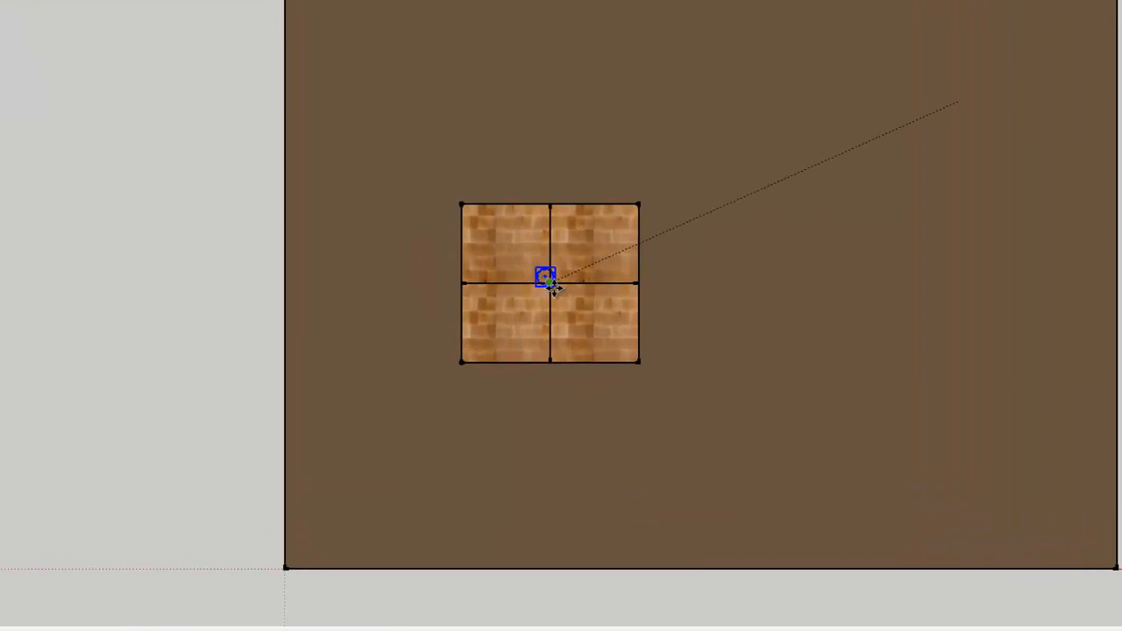
{"action": "scroll", "coordinate": [554, 289], "scroll_direction": "up", "scroll_amount": 6}
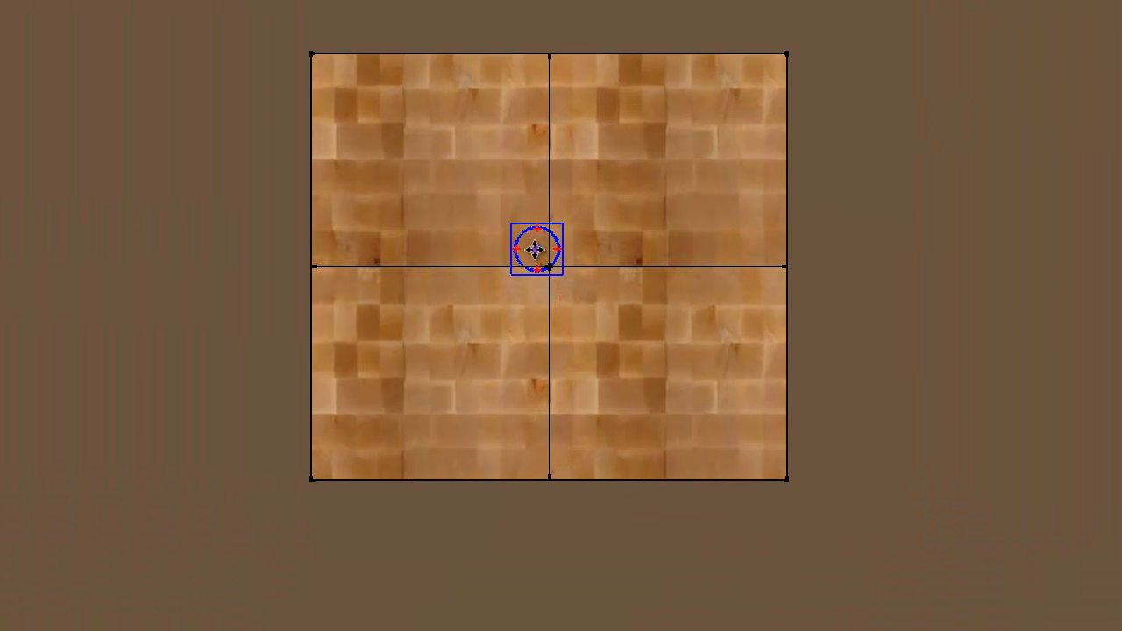
{"action": "left_click", "coordinate": [550, 265]}
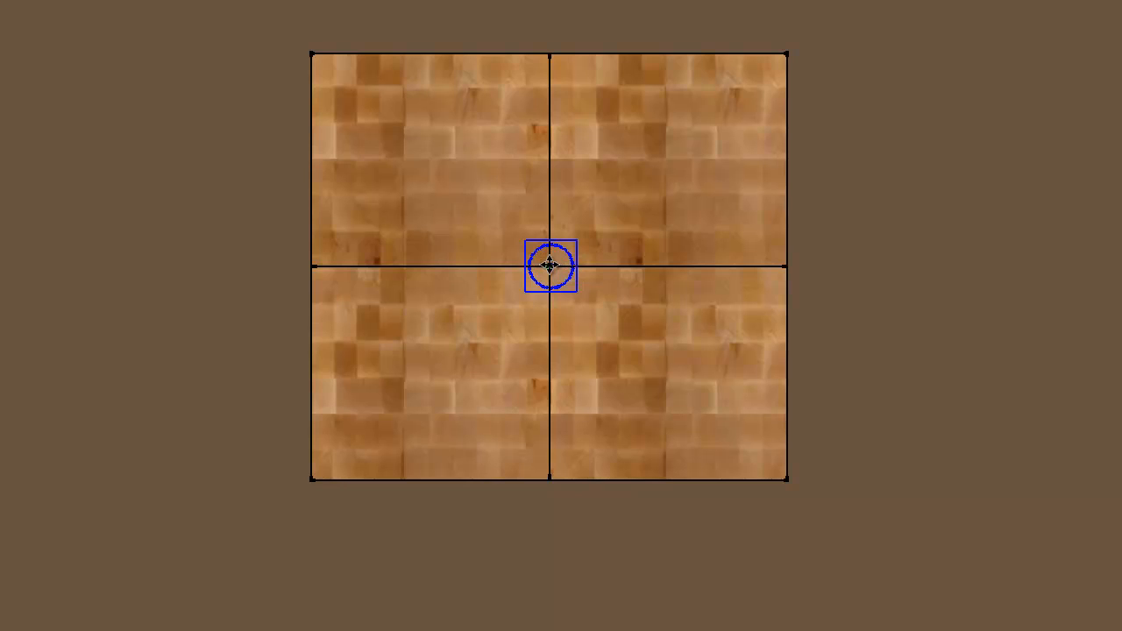
- Erase the crossing centre lines from the tabletop
{"action": "key", "text": "e"}
{"action": "left_click_drag", "start_coordinate": [478, 275], "coordinate": [482, 230]}
{"action": "left_click_drag", "start_coordinate": [535, 135], "coordinate": [586, 122]}
{"action": "left_click_drag", "start_coordinate": [671, 245], "coordinate": [619, 288]}
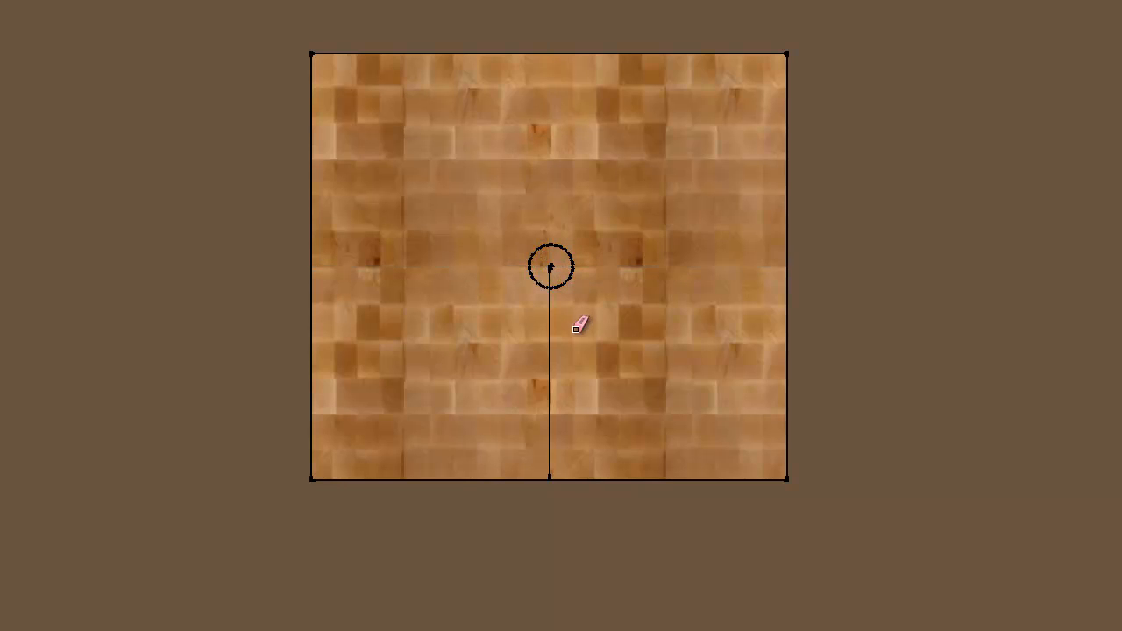
{"action": "left_click_drag", "start_coordinate": [555, 310], "coordinate": [550, 326]}
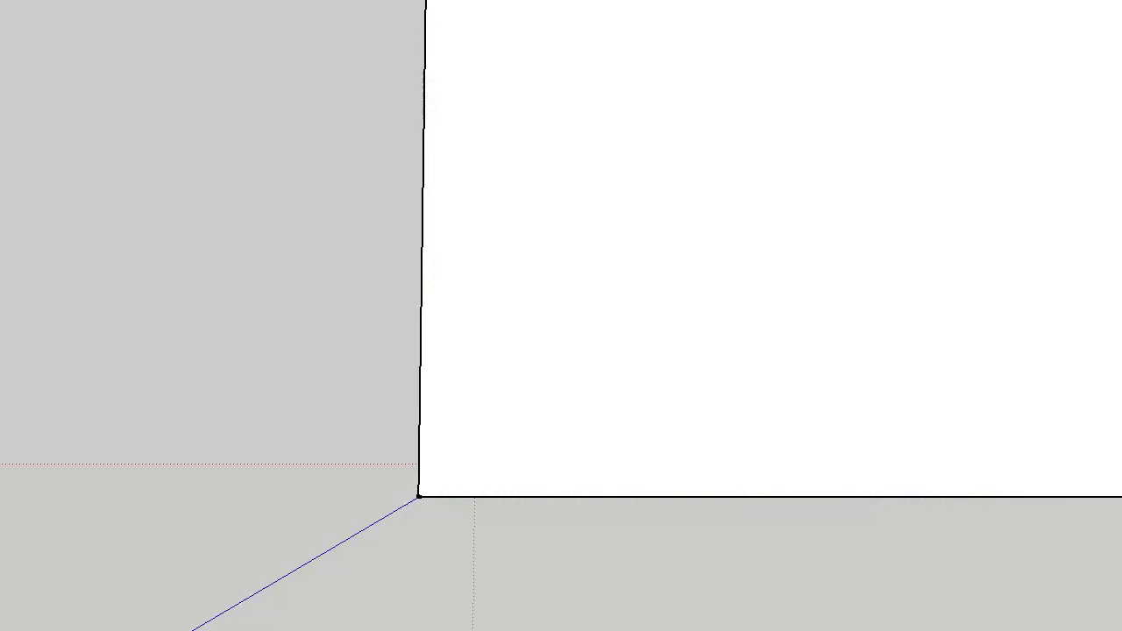
- Move the pendant light straight up along the vertical axis from the tabletop to the ceiling
{"action": "scroll", "coordinate": [909, 406], "scroll_direction": "down", "scroll_amount": 8}
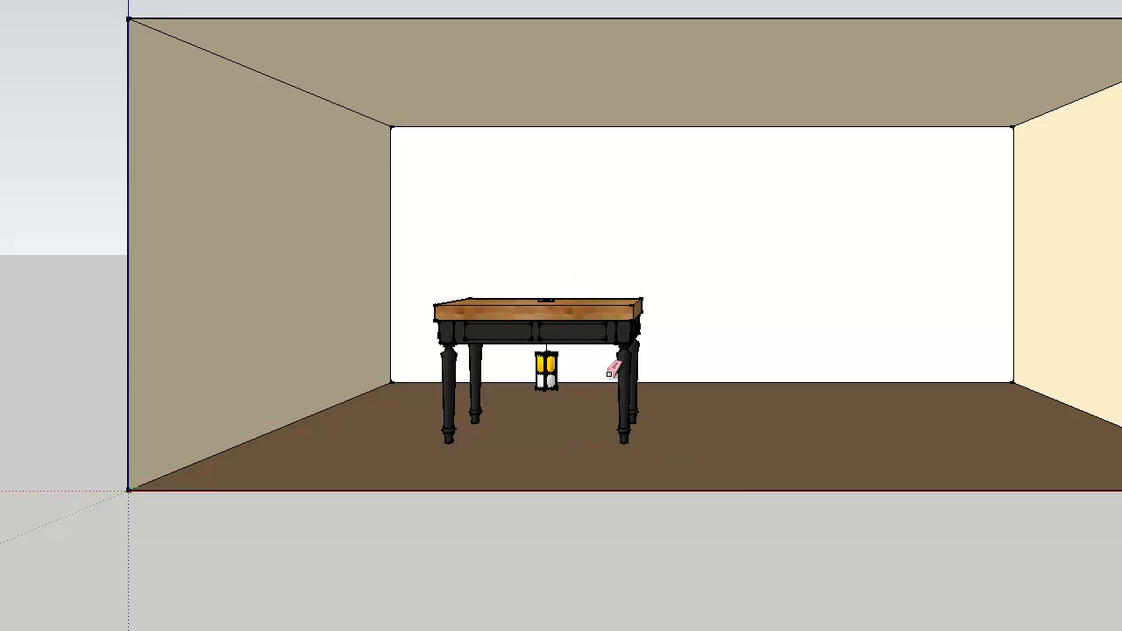
{"action": "key", "text": "m"}
{"action": "left_click", "coordinate": [544, 300]}
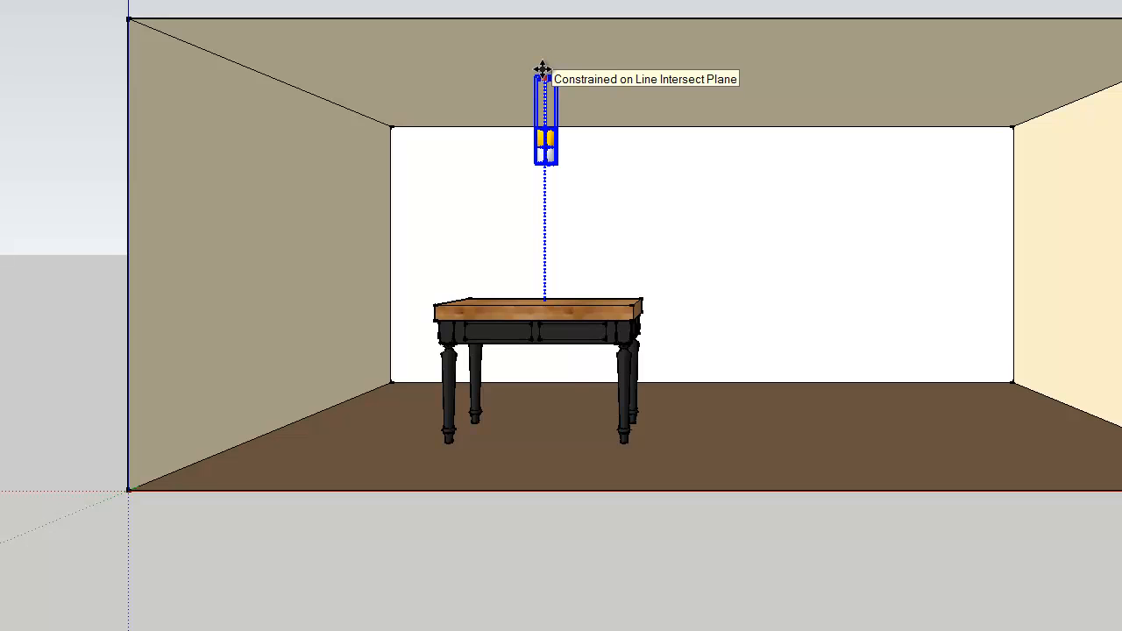
{"action": "left_click", "coordinate": [542, 69]}
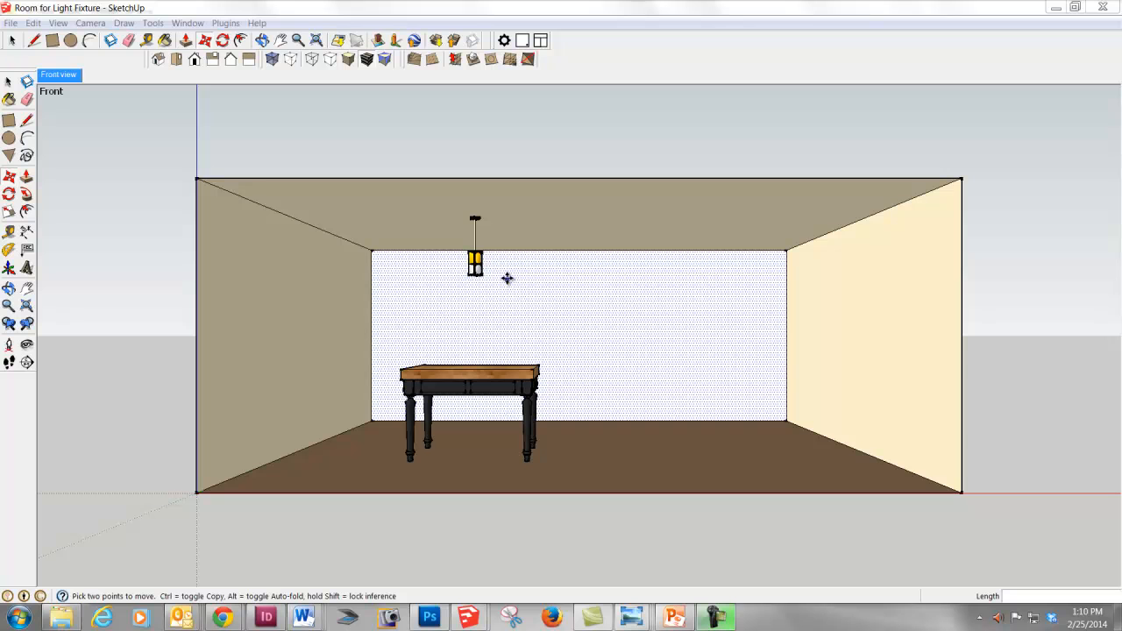
- Turn on Hide Rest Of Model for component editing, with the pendant light framed close up
{"action": "left_click", "coordinate": [14, 305]}
{"action": "left_click_drag", "start_coordinate": [523, 278], "coordinate": [483, 242]}
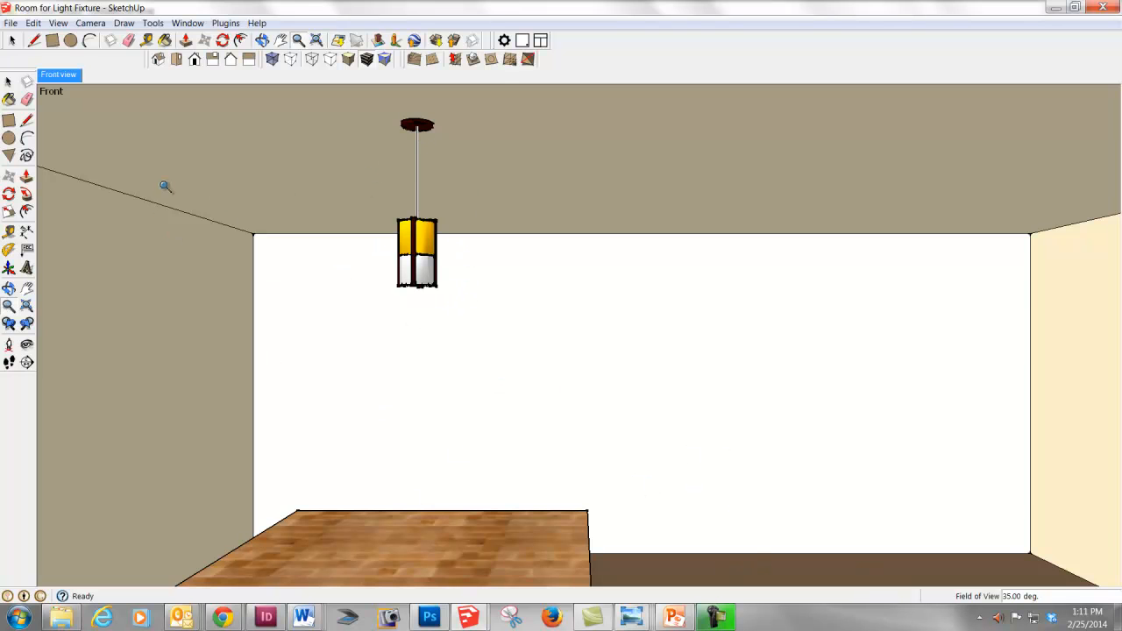
{"action": "left_click", "coordinate": [63, 24]}
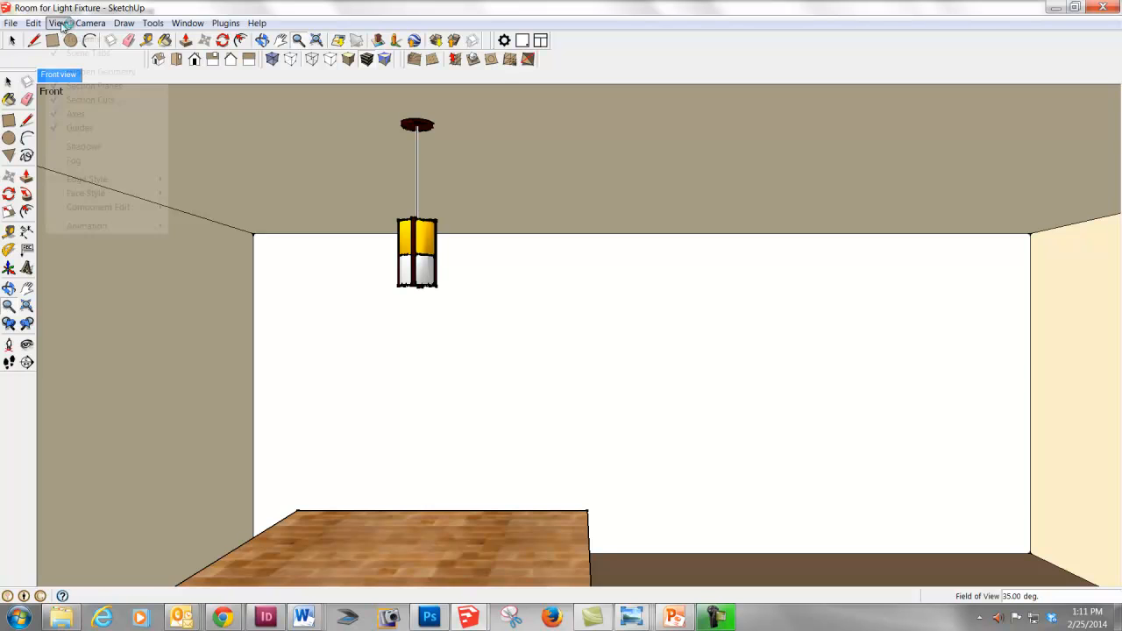
{"action": "mouse_move", "coordinate": [129, 212]}
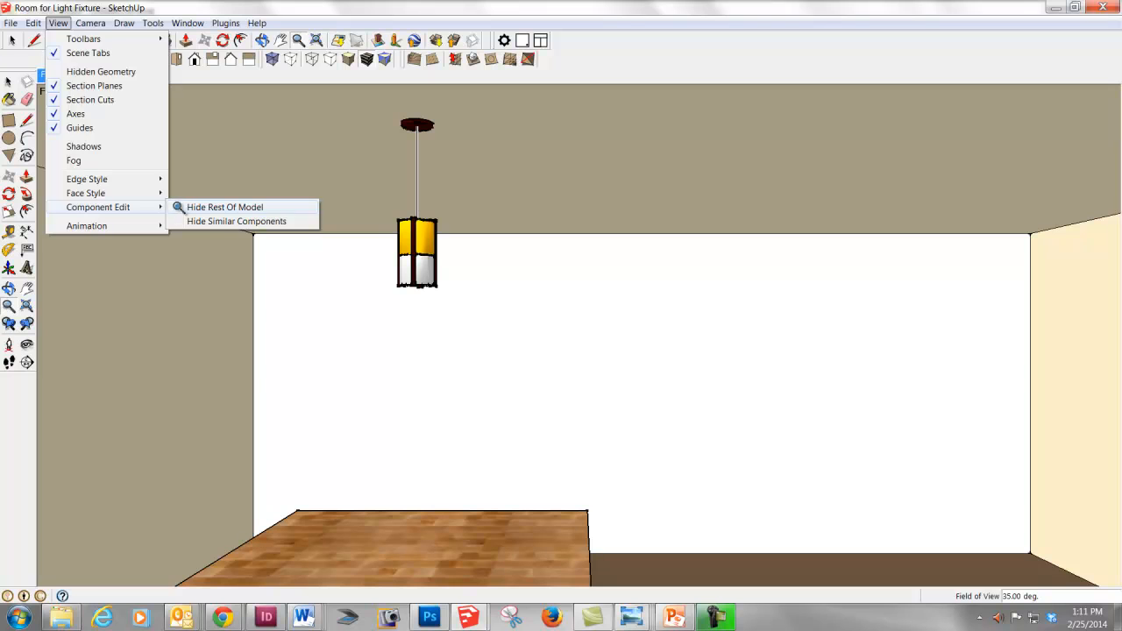
{"action": "left_click", "coordinate": [179, 209]}
{"action": "key", "text": "space"}
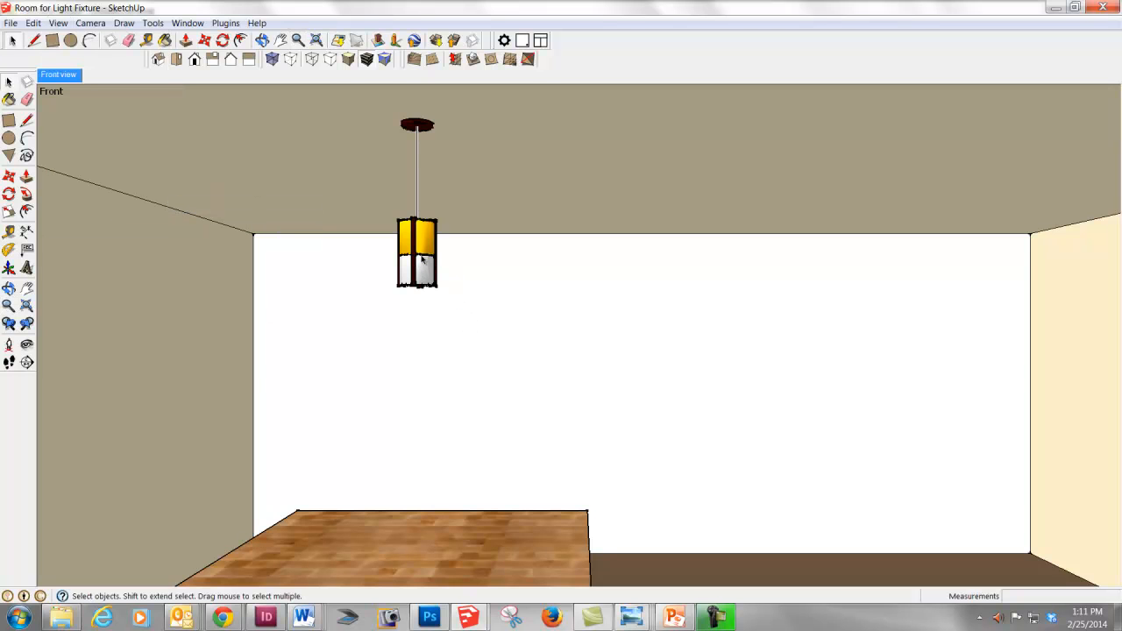
- Open the pendant light component for editing, isolate its cord and canopy in turn, and select the shade as a group
{"action": "double_click", "coordinate": [422, 247]}
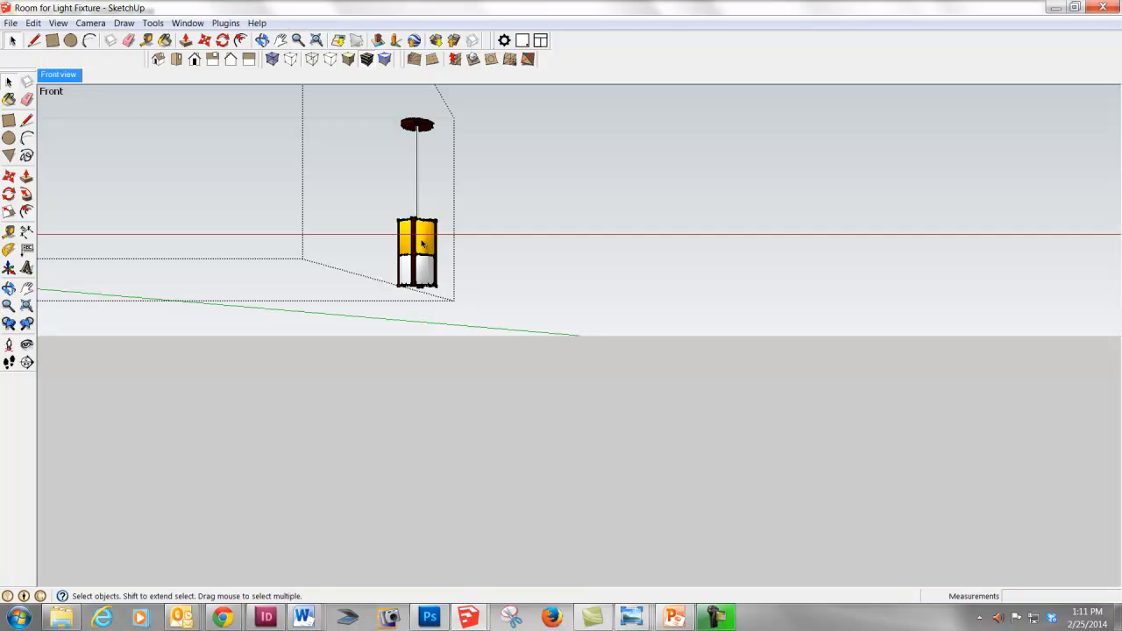
{"action": "scroll", "coordinate": [541, 263], "scroll_direction": "down", "scroll_amount": 4}
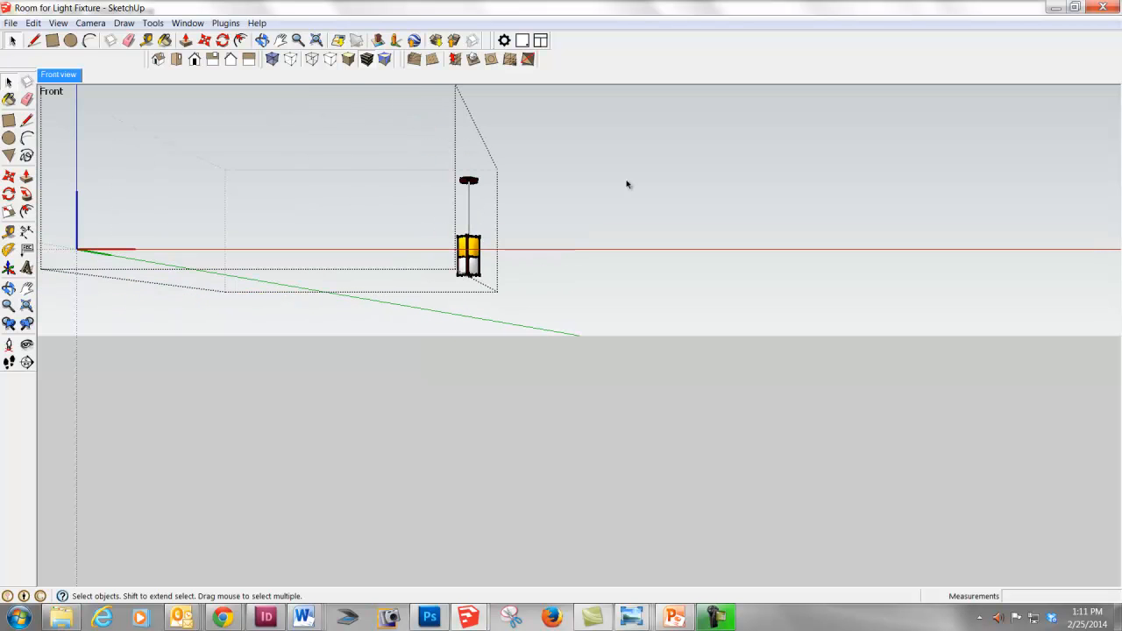
{"action": "middle_click_drag", "start_coordinate": [621, 230], "coordinate": [678, 281]}
{"action": "scroll", "coordinate": [491, 254], "scroll_direction": "up", "scroll_amount": 3}
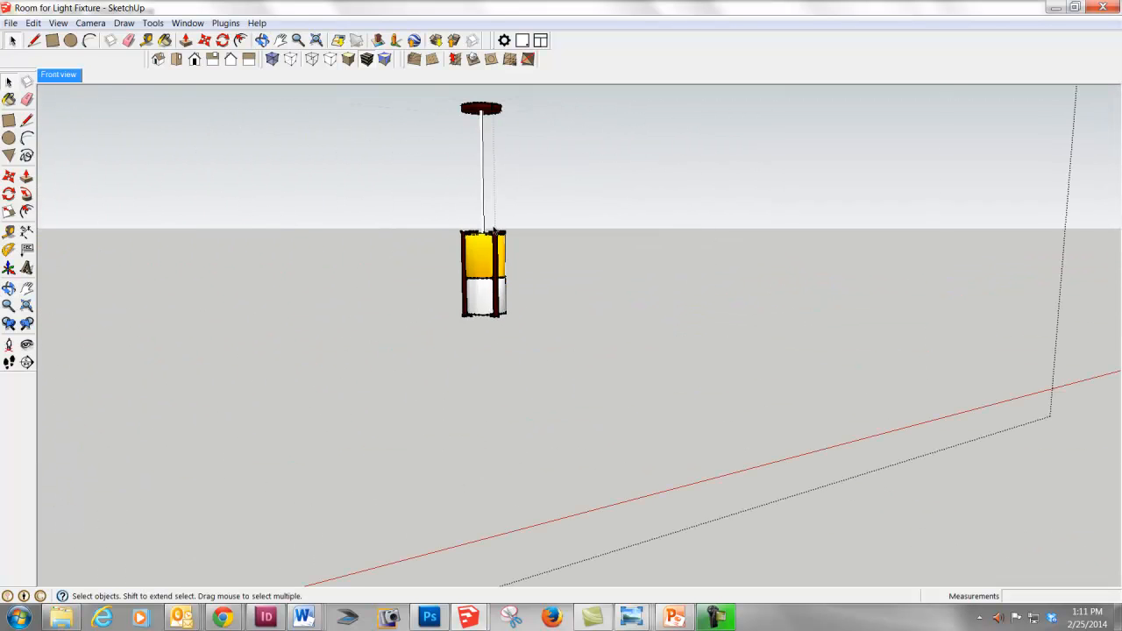
{"action": "middle_click_drag", "start_coordinate": [614, 220], "coordinate": [649, 275], "text": "shift"}
{"action": "left_click", "coordinate": [522, 339]}
{"action": "left_click", "coordinate": [516, 195]}
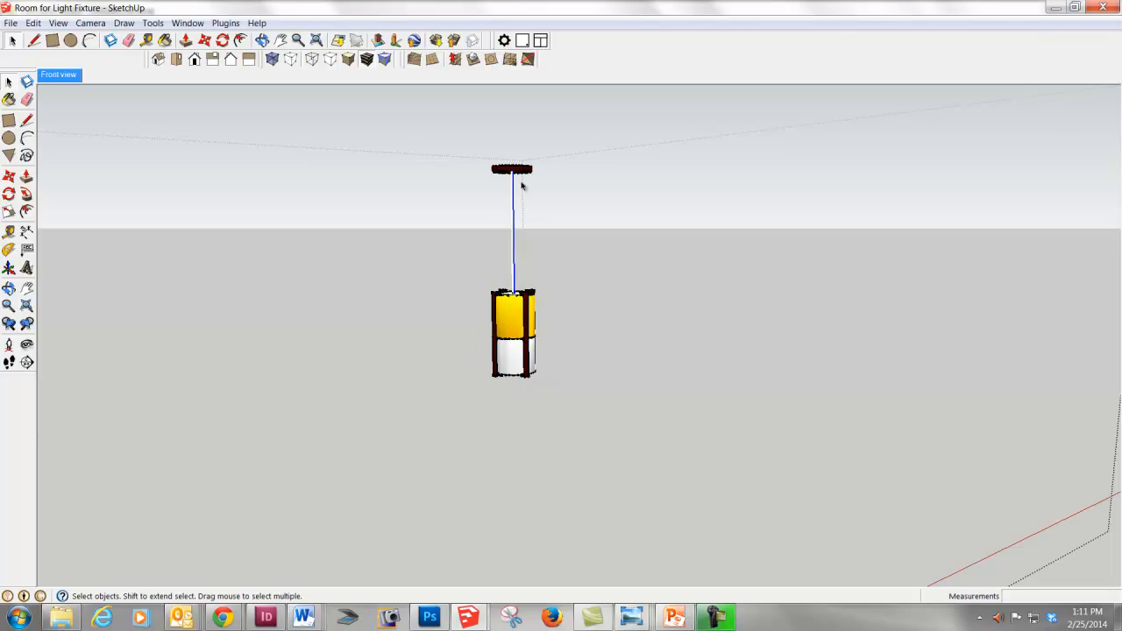
{"action": "left_click", "coordinate": [520, 171]}
{"action": "left_click", "coordinate": [515, 341]}
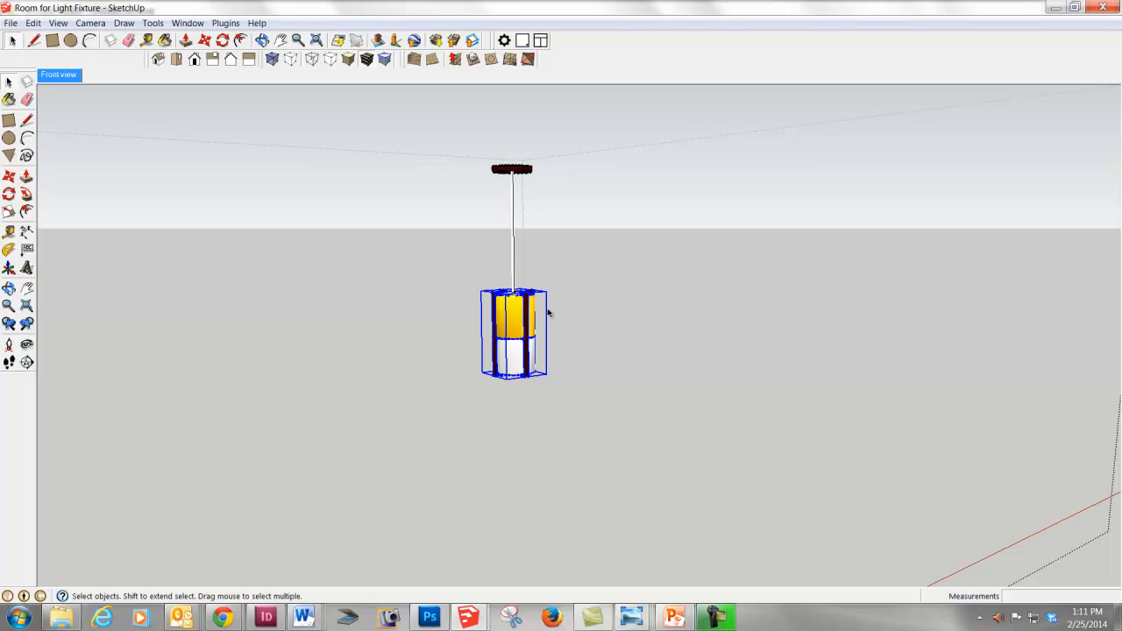
{"action": "middle_click_drag", "start_coordinate": [601, 403], "coordinate": [495, 412]}
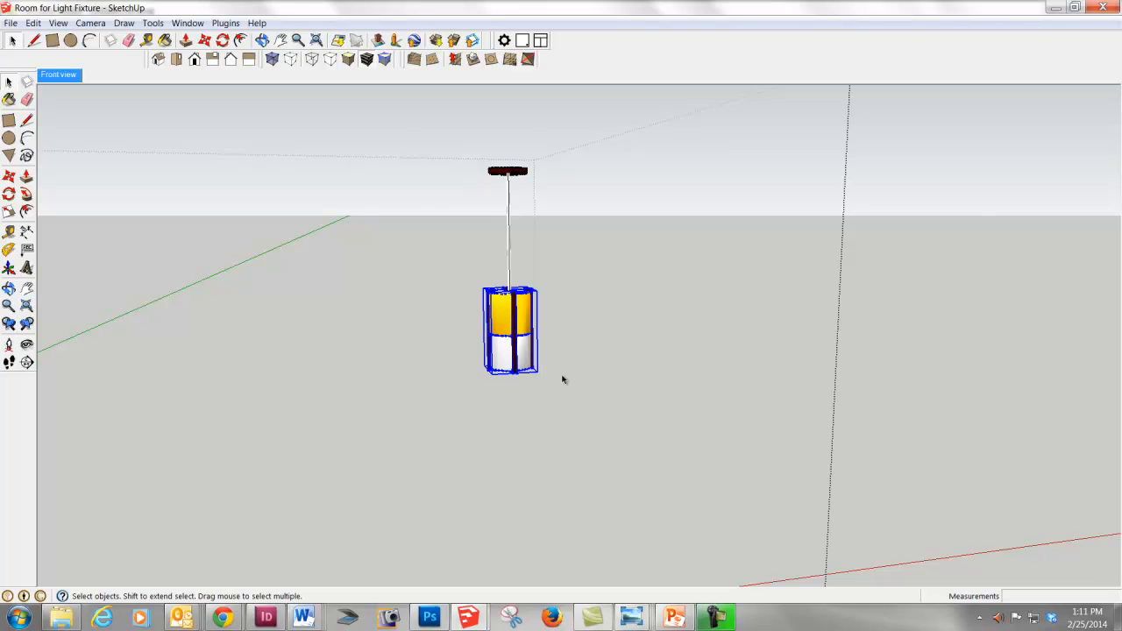
{"action": "scroll", "coordinate": [556, 377], "scroll_direction": "up", "scroll_amount": 3}
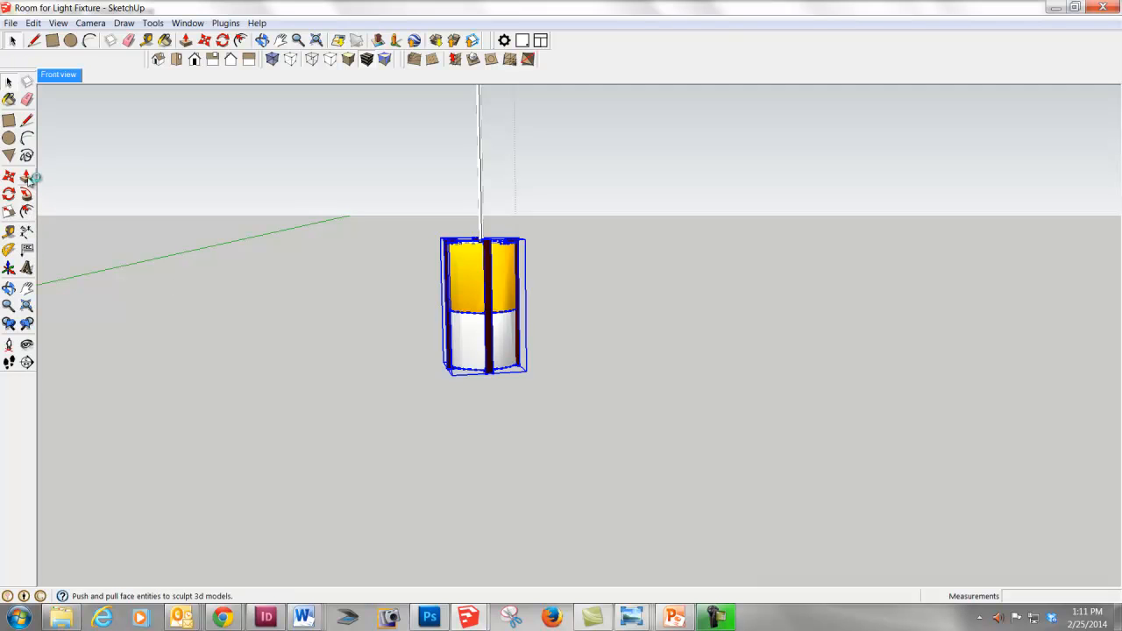
- Try to scale the shade uniformly by 2.00 about its opposite corner, and undo the scaling
{"action": "left_click", "coordinate": [11, 211]}
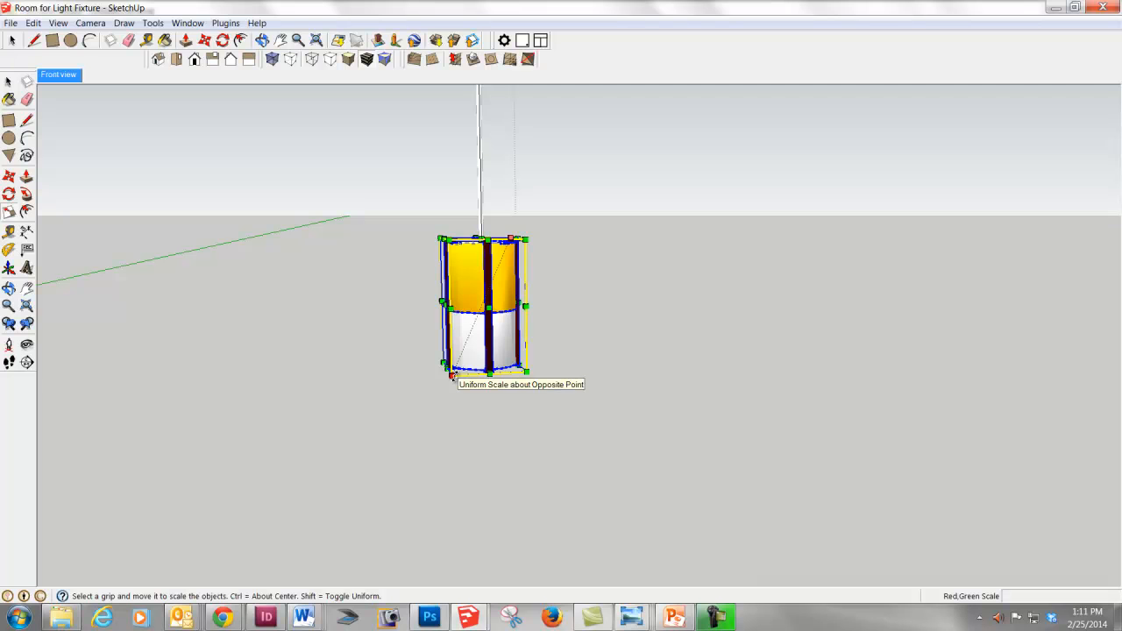
{"action": "left_click_drag", "start_coordinate": [451, 375], "coordinate": [377, 526]}
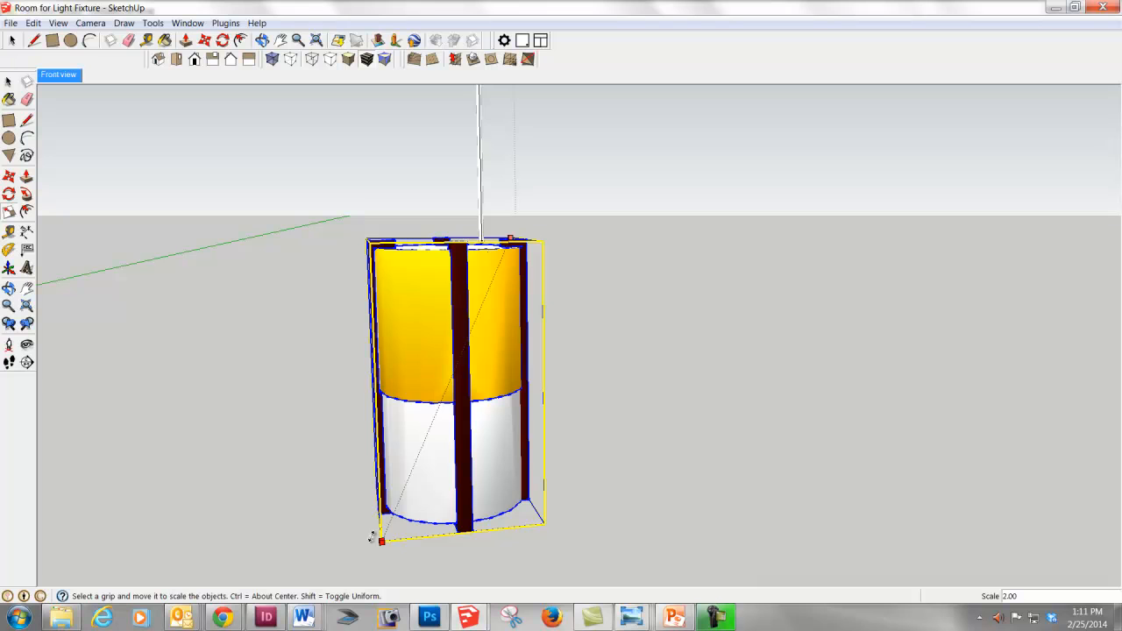
{"action": "left_click_drag", "start_coordinate": [372, 537], "coordinate": [373, 536]}
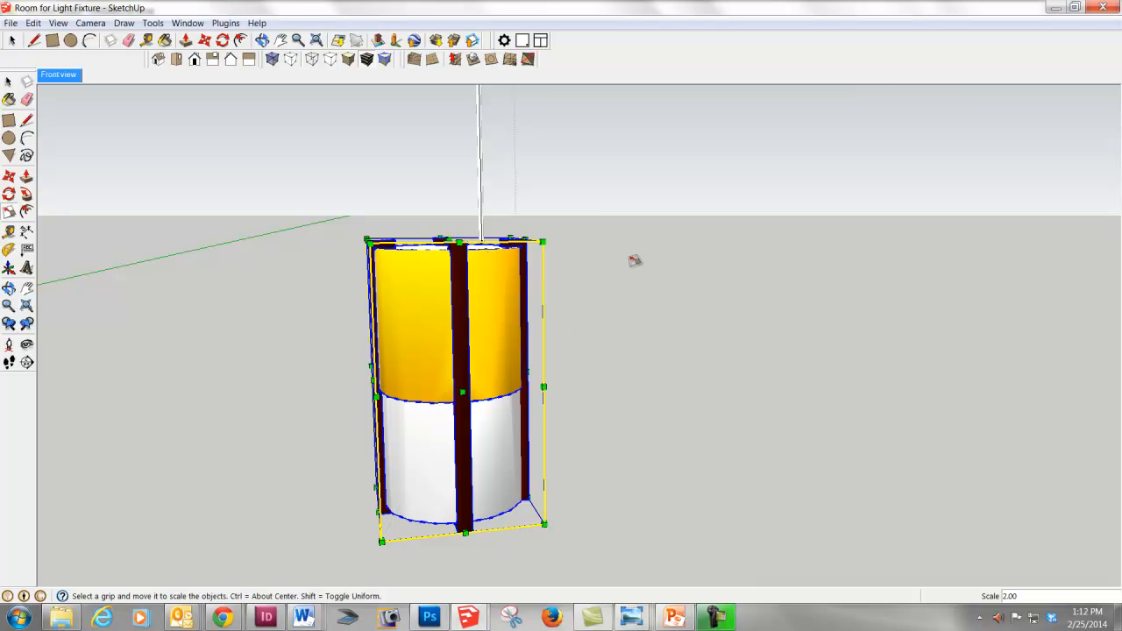
{"action": "key", "text": "ctrl+z"}
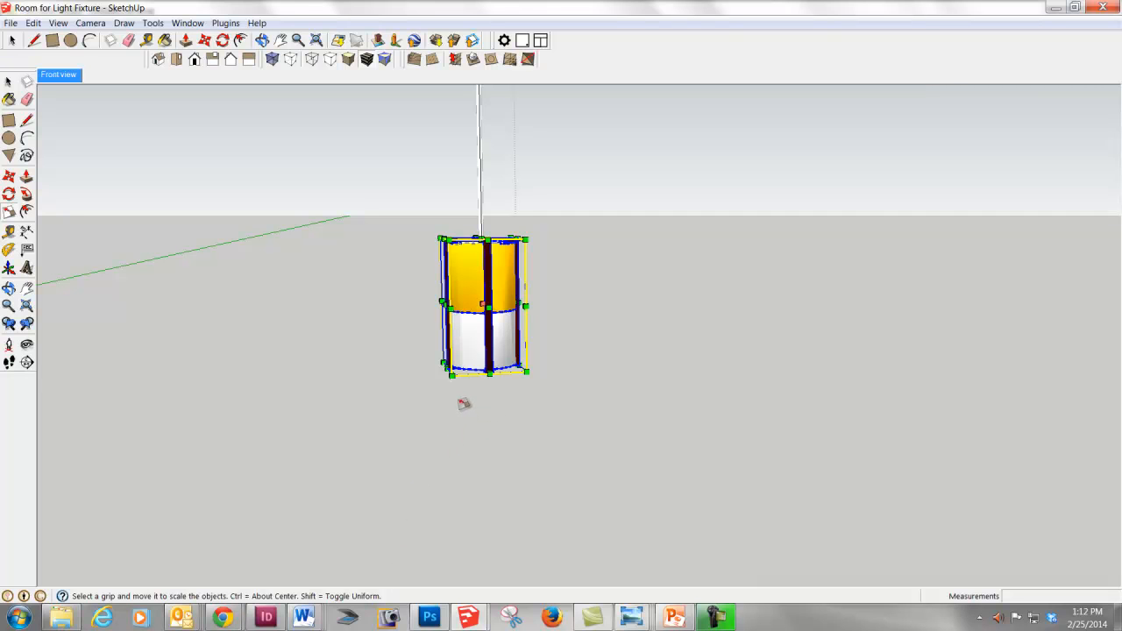
- Scale the shade uniformly about its centre by a factor of about 1.64 and deselect it
{"action": "left_click_drag", "start_coordinate": [450, 375], "coordinate": [430, 425]}
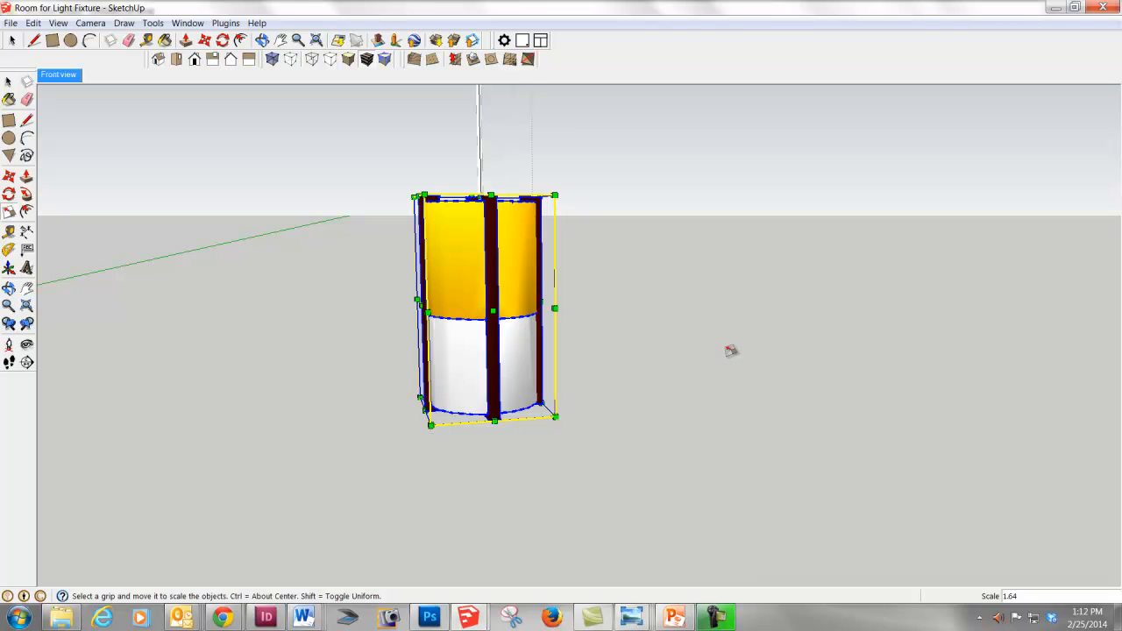
{"action": "key", "text": "space"}
{"action": "left_click", "coordinate": [703, 353]}
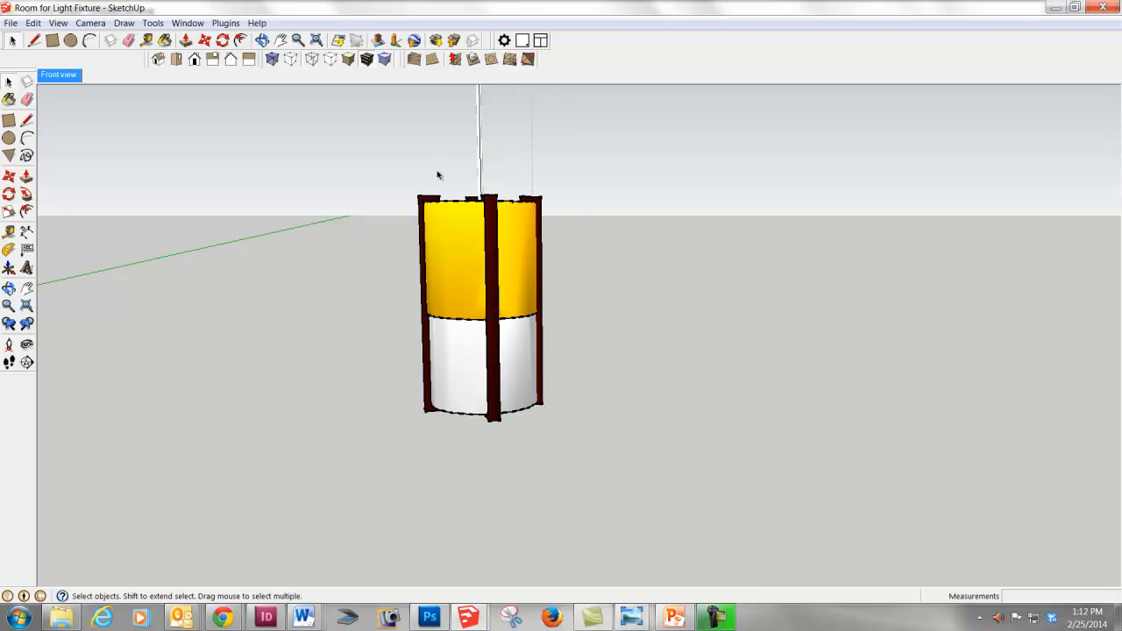
- Open the shade for editing, paint its yellow upper band with Color_D14, and exit the pendant light component
{"action": "left_click", "coordinate": [452, 254]}
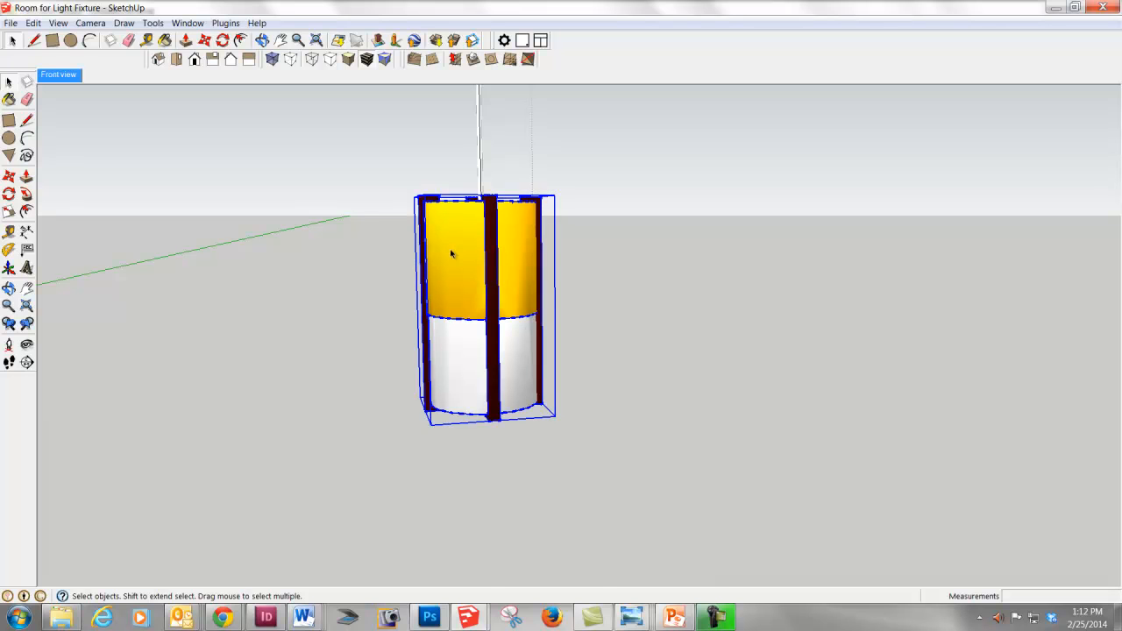
{"action": "double_click", "coordinate": [452, 254]}
{"action": "left_click", "coordinate": [451, 253]}
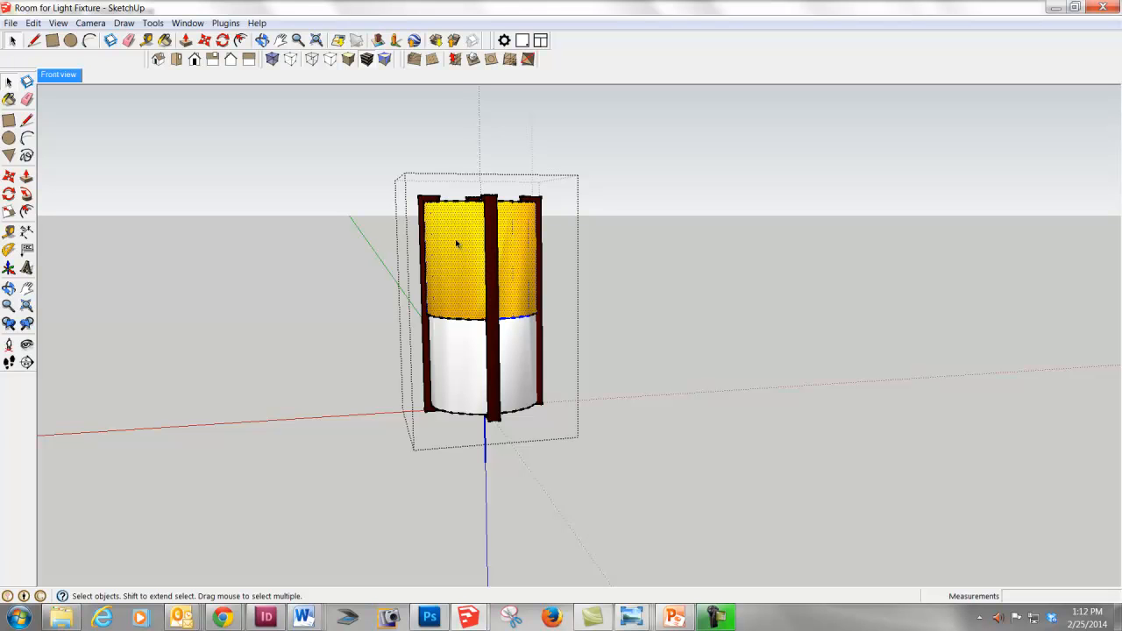
{"action": "left_click", "coordinate": [10, 100]}
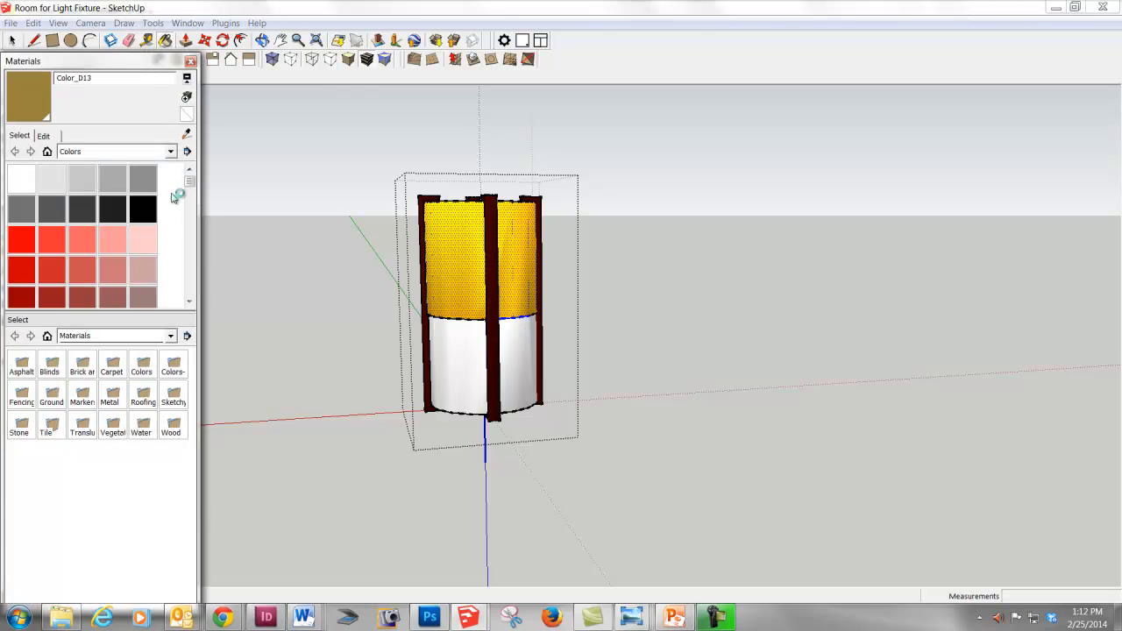
{"action": "left_click_drag", "start_coordinate": [190, 182], "coordinate": [190, 213]}
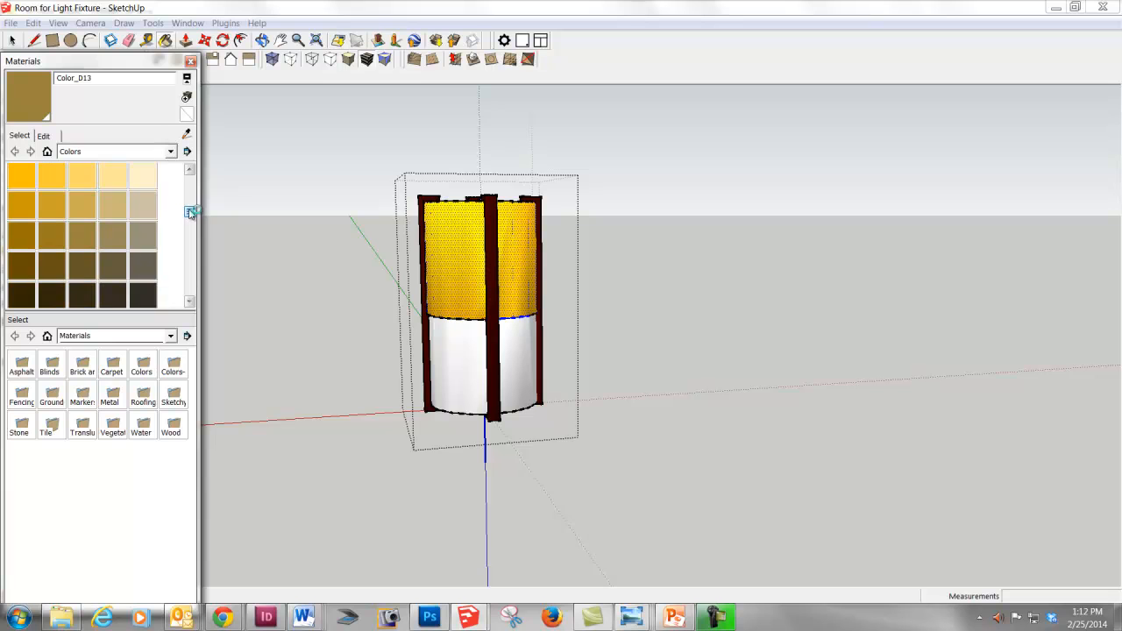
{"action": "left_click", "coordinate": [109, 233]}
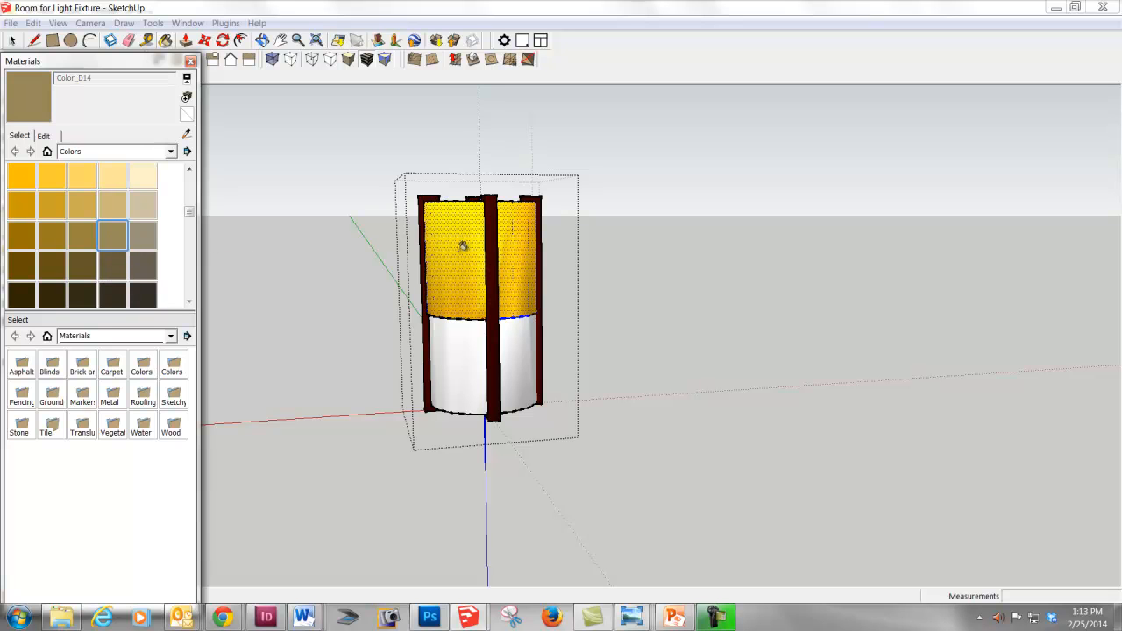
{"action": "left_click", "coordinate": [461, 248]}
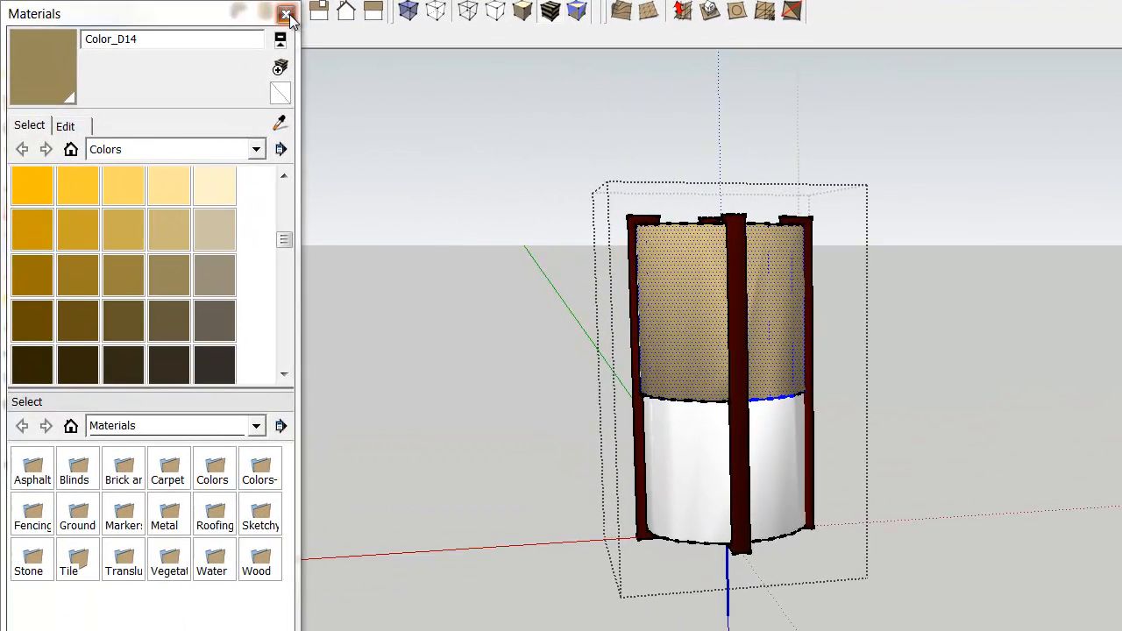
{"action": "left_click", "coordinate": [193, 60]}
{"action": "key", "text": "space"}
{"action": "left_click", "coordinate": [1028, 362]}
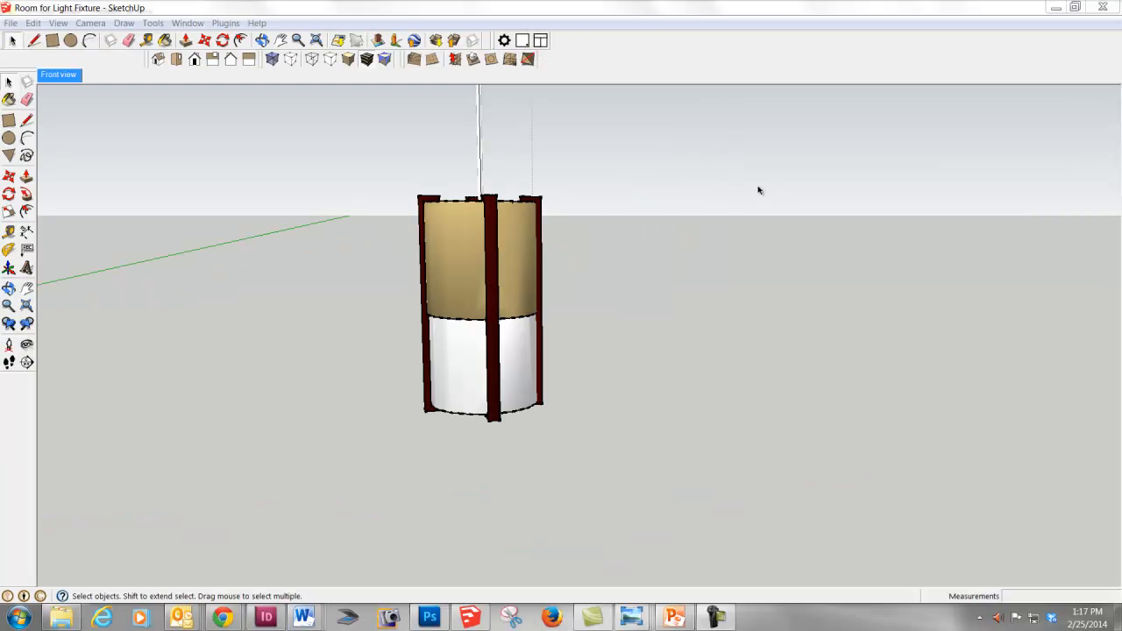
{"action": "double_click", "coordinate": [759, 191]}
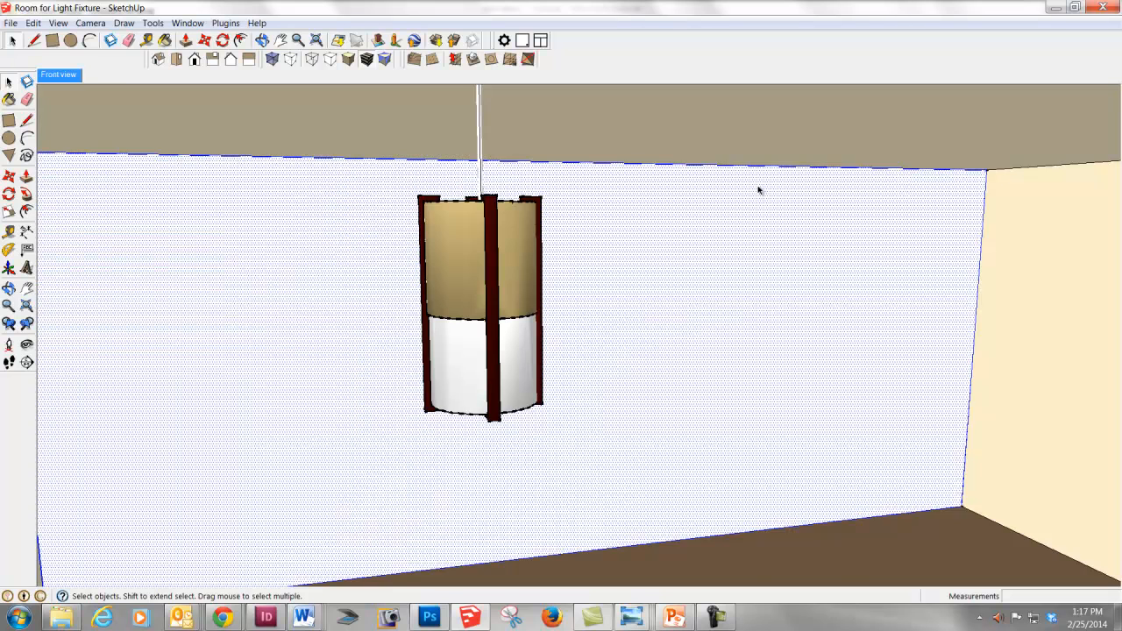
- Draw a centre line across the tabletop between the midpoints of its two side edges
{"action": "scroll", "coordinate": [789, 212], "scroll_direction": "down", "scroll_amount": 5}
{"action": "middle_click_drag", "start_coordinate": [789, 212], "coordinate": [699, 220]}
{"action": "mouse_move", "coordinate": [691, 307]}
{"action": "middle_mouse_down"}
{"action": "mouse_move", "coordinate": [669, 310]}
{"action": "mouse_move", "coordinate": [678, 308]}
{"action": "middle_mouse_up"}
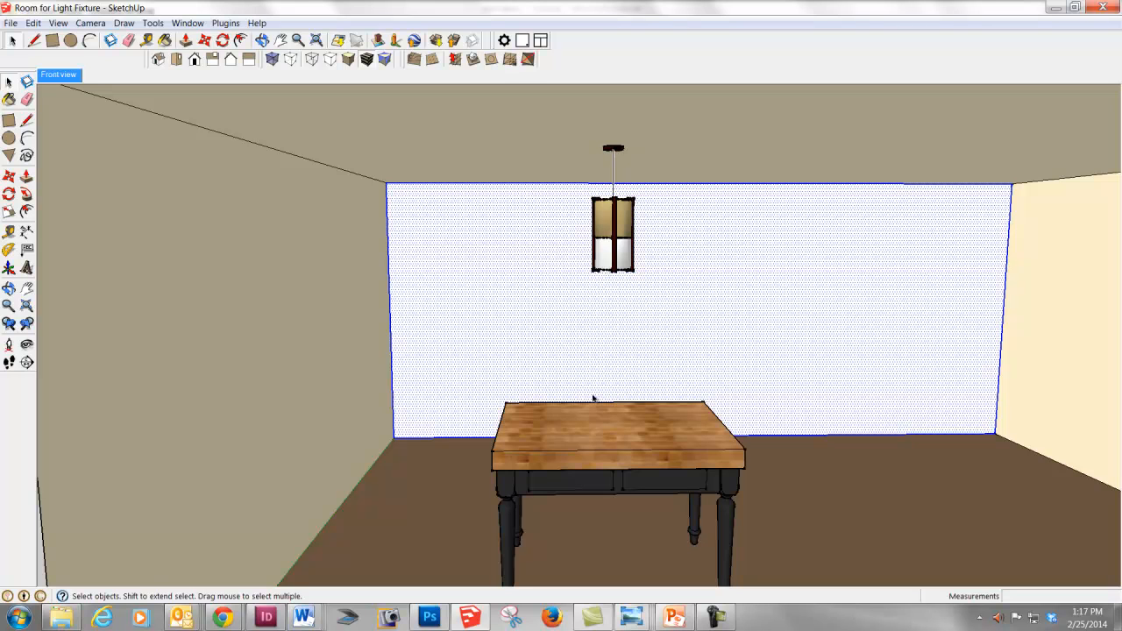
{"action": "key", "text": "l"}
{"action": "left_click", "coordinate": [501, 425]}
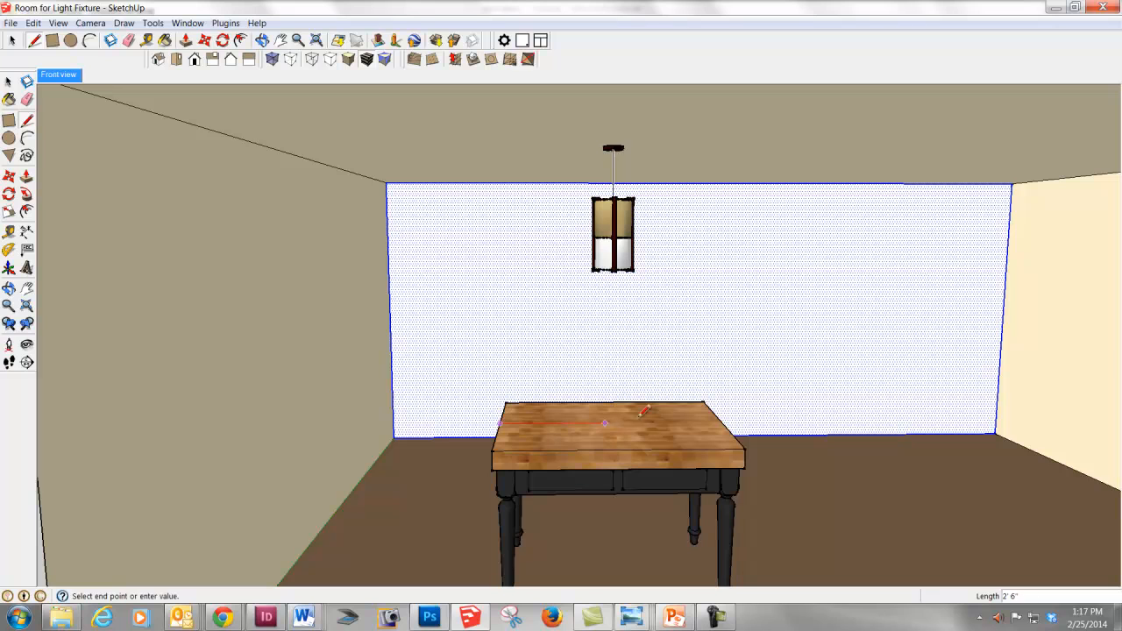
{"action": "left_click", "coordinate": [720, 423]}
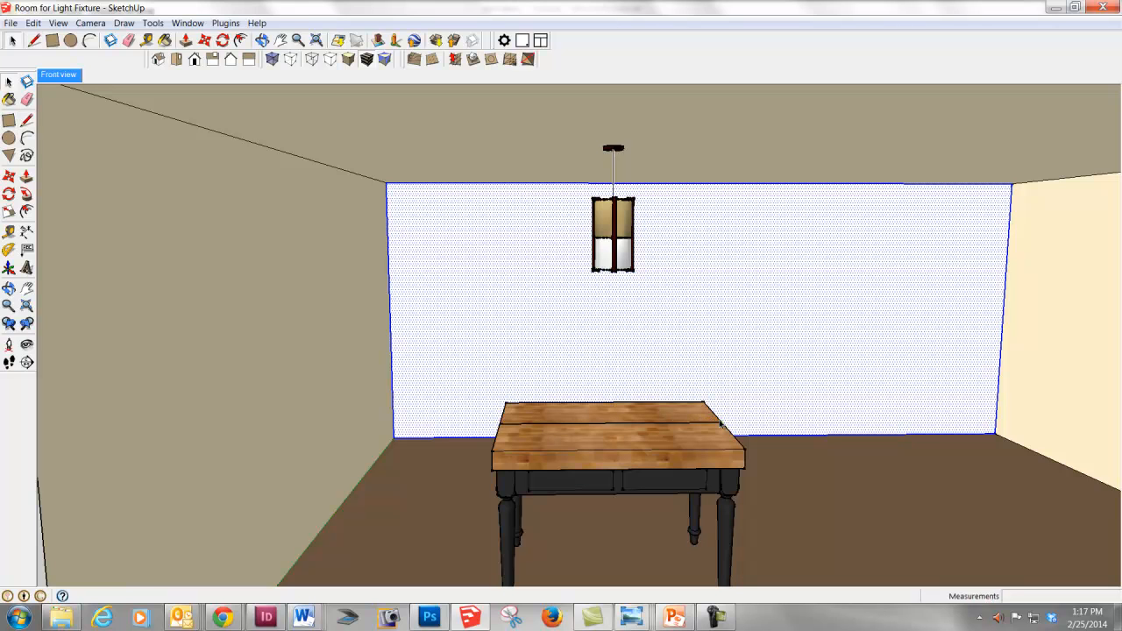
{"action": "key", "text": "space"}
- Create a horizontal guide line 2' straight above the tabletop's centre line
{"action": "key", "text": "t"}
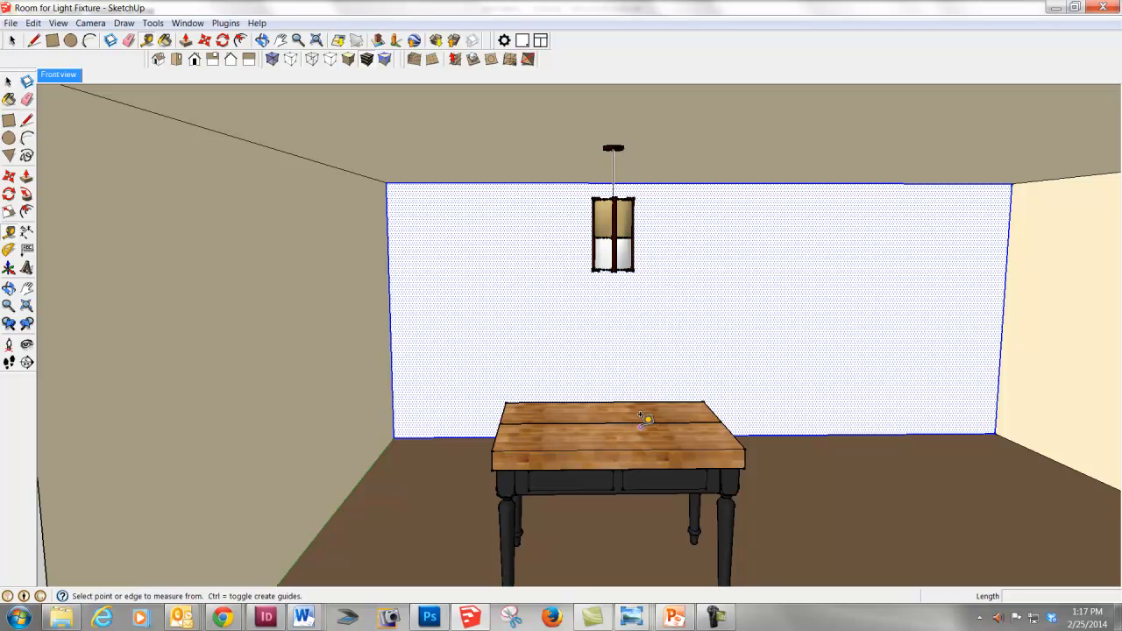
{"action": "left_click", "coordinate": [640, 423]}
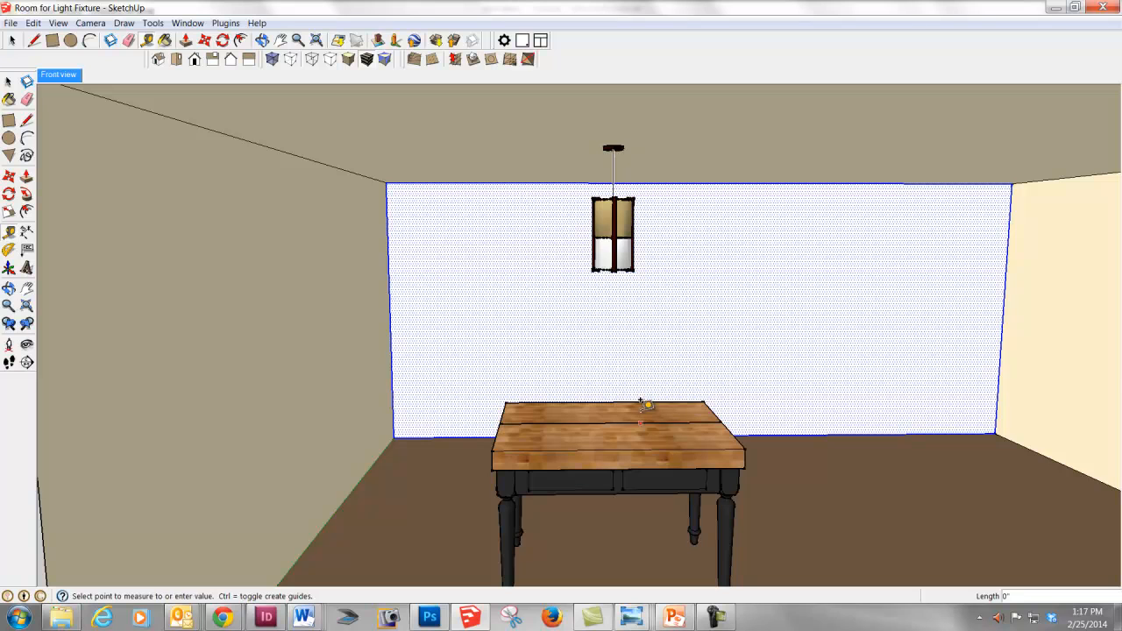
{"action": "left_click", "coordinate": [648, 332]}
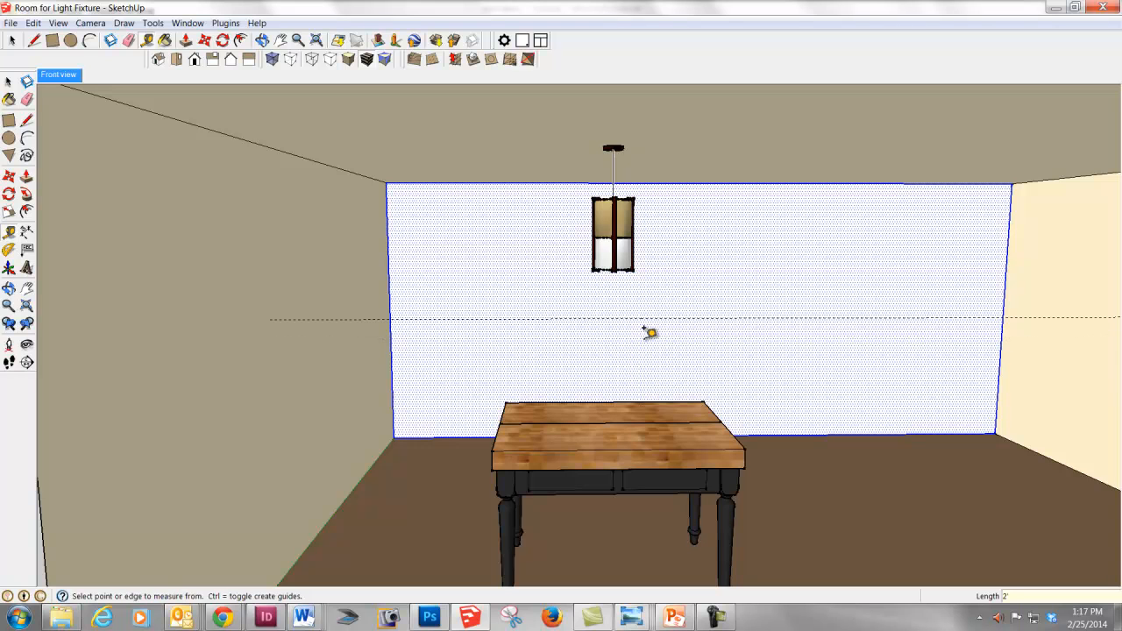
{"action": "key", "text": "space"}
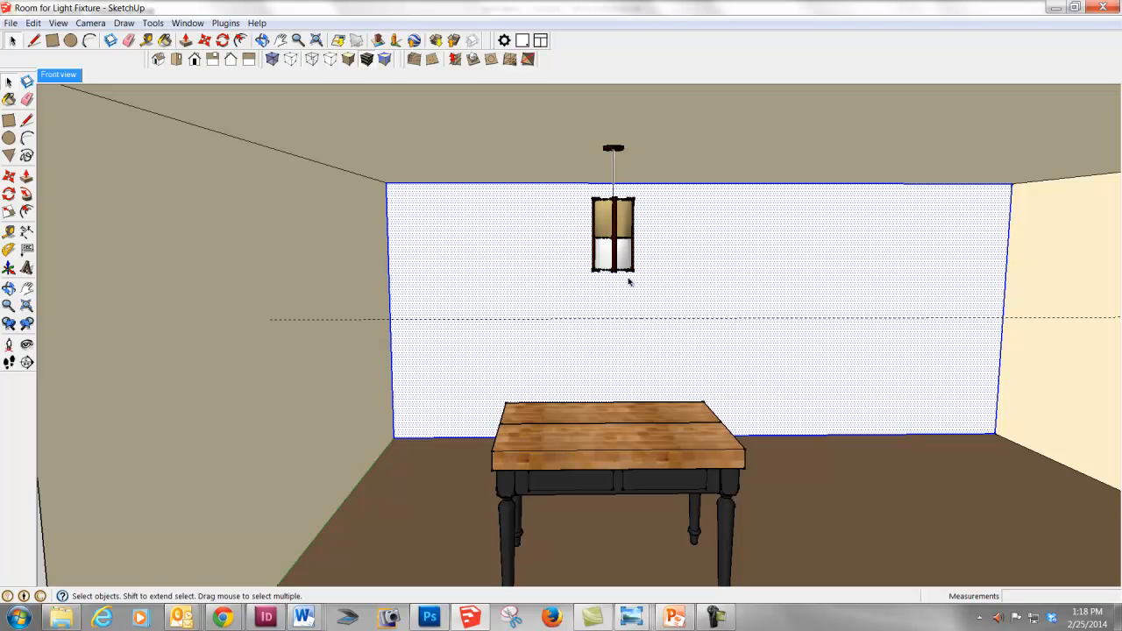
- Turn off Hide Rest Of Model for component editing
{"action": "left_click", "coordinate": [58, 23]}
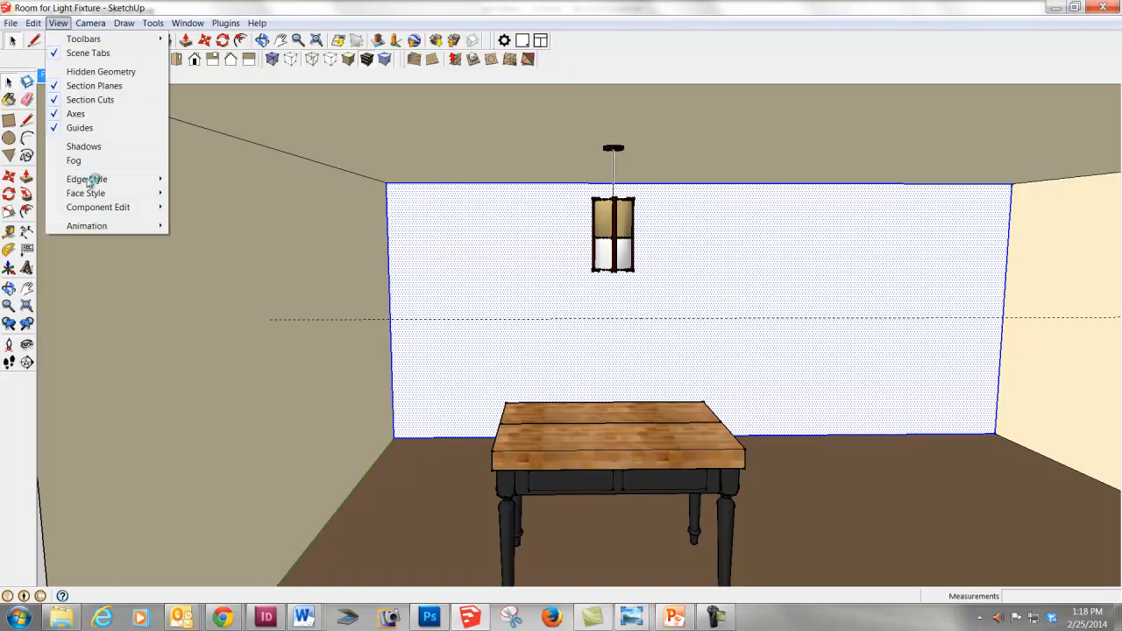
{"action": "mouse_move", "coordinate": [136, 207]}
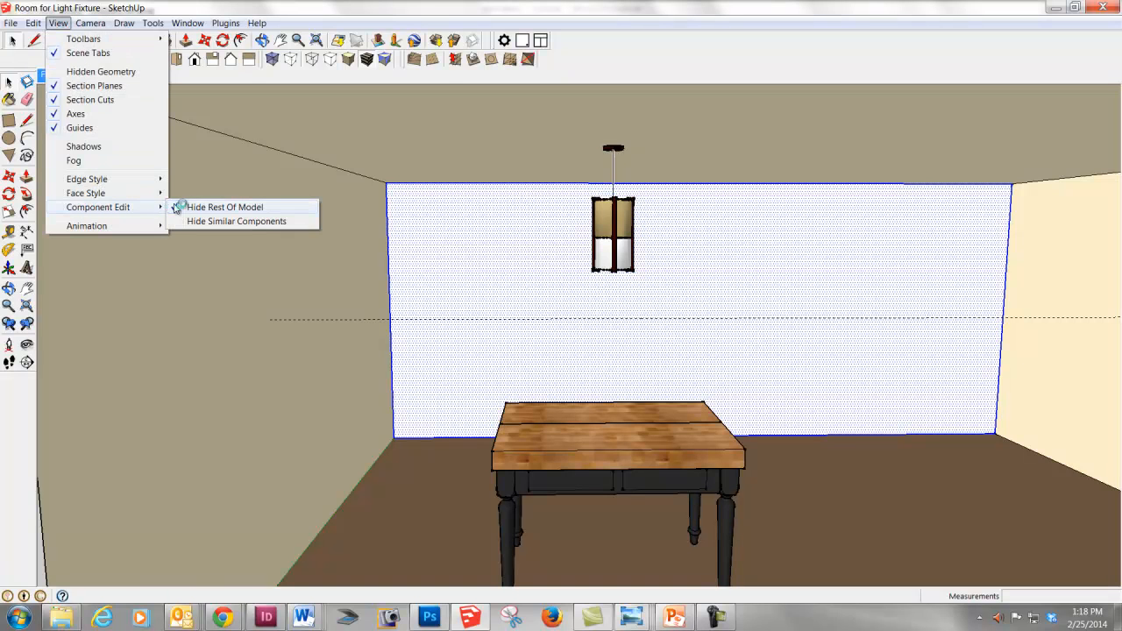
{"action": "left_click", "coordinate": [175, 207]}
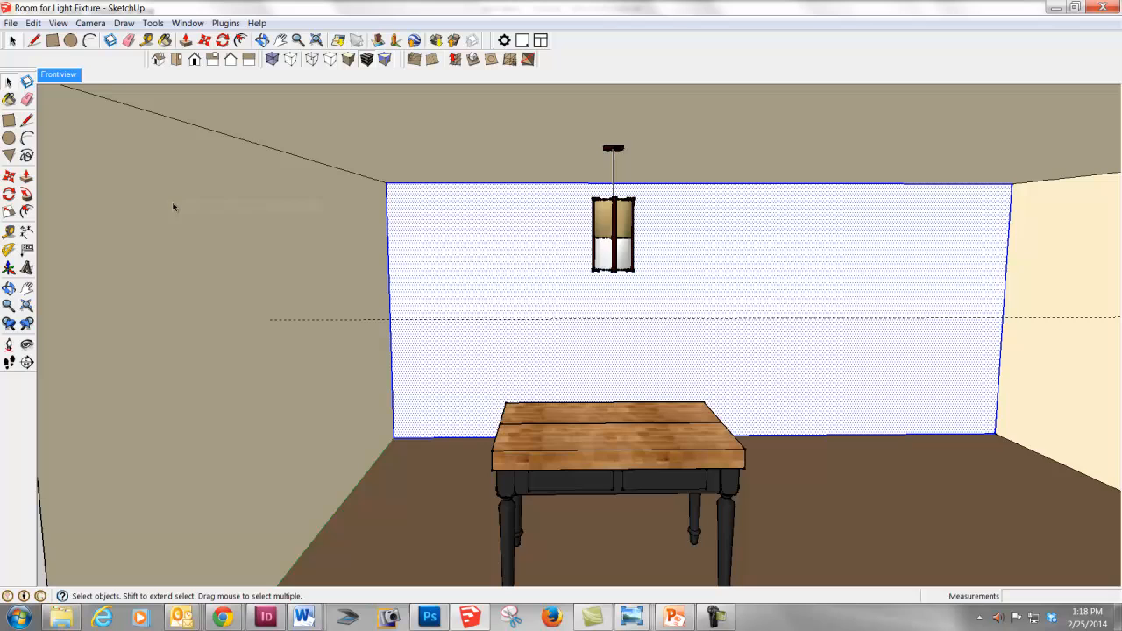
- Open the pendant light component, move the shade straight down so its base meets the horizontal guide line, and exit the component
{"action": "double_click", "coordinate": [604, 242]}
{"action": "left_click", "coordinate": [609, 242]}
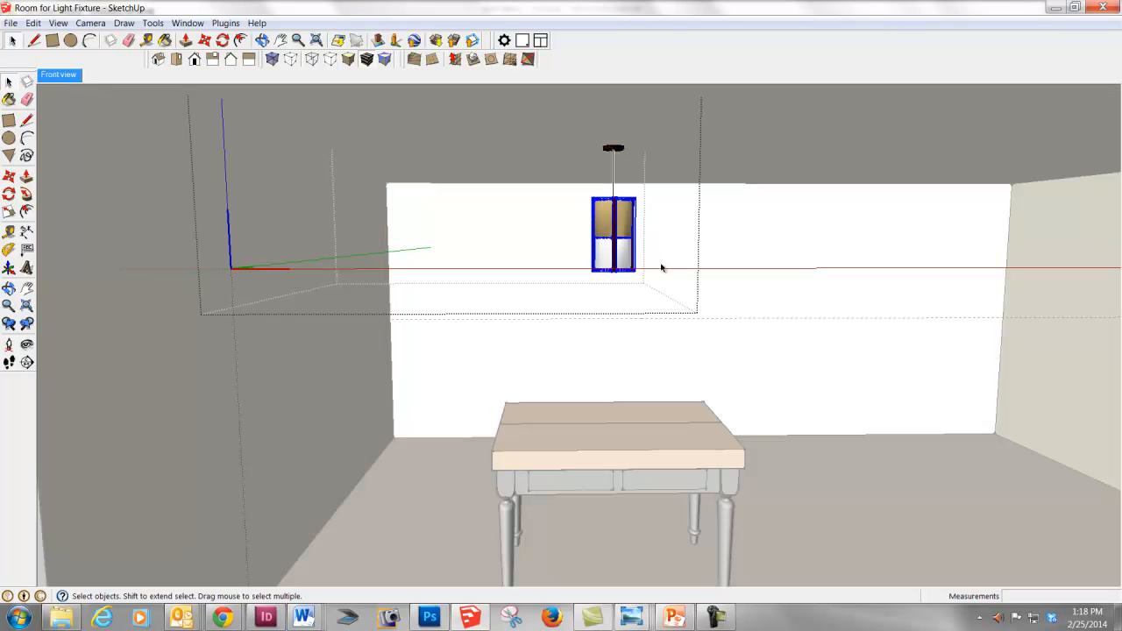
{"action": "key", "text": "m"}
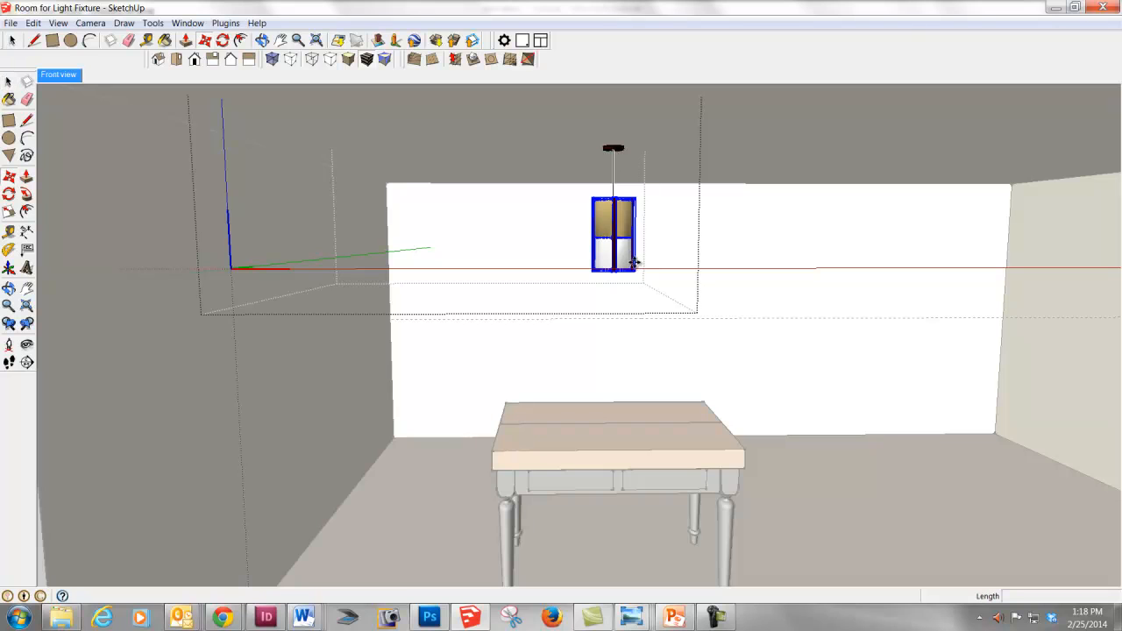
{"action": "left_click", "coordinate": [631, 263]}
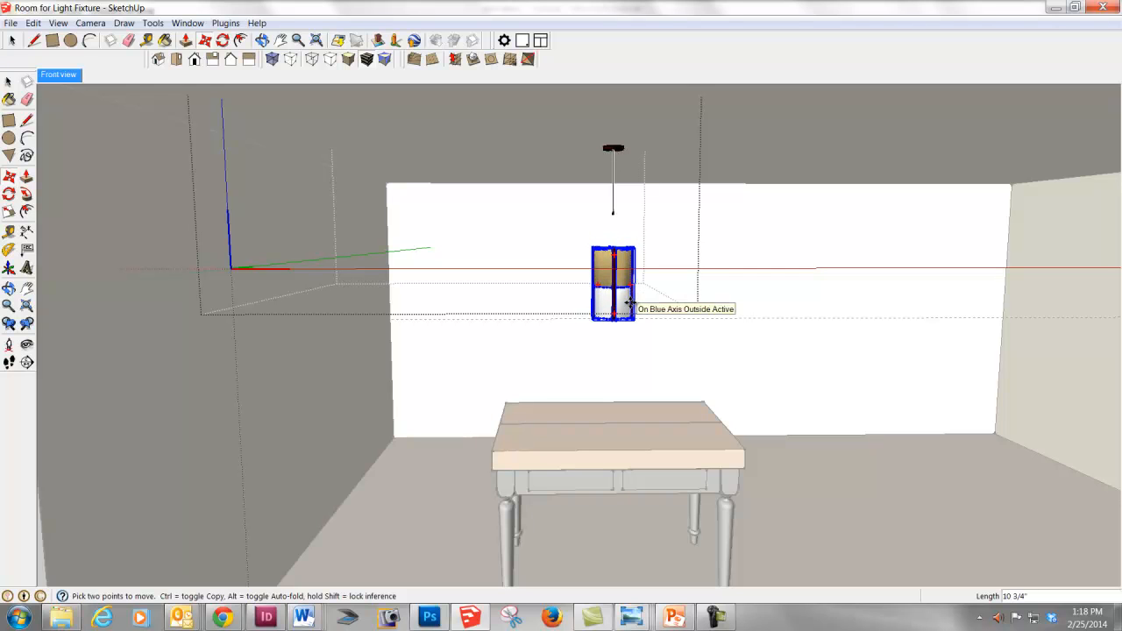
{"action": "left_click", "coordinate": [631, 294]}
{"action": "left_click", "coordinate": [633, 311]}
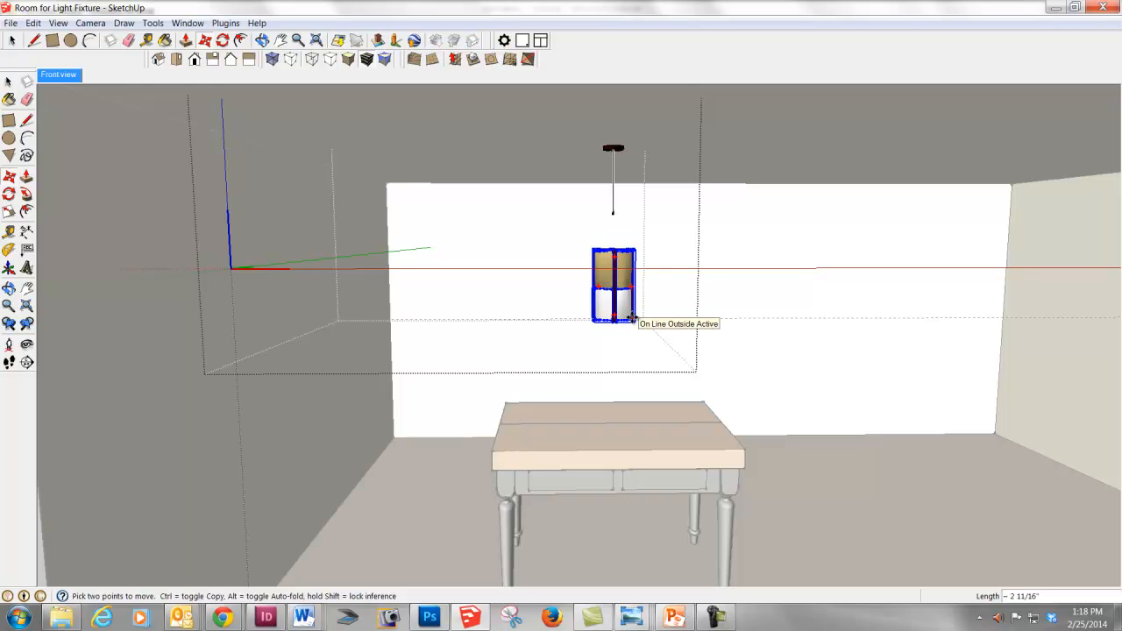
{"action": "left_click", "coordinate": [632, 318]}
{"action": "key", "text": "space"}
{"action": "left_click", "coordinate": [742, 302]}
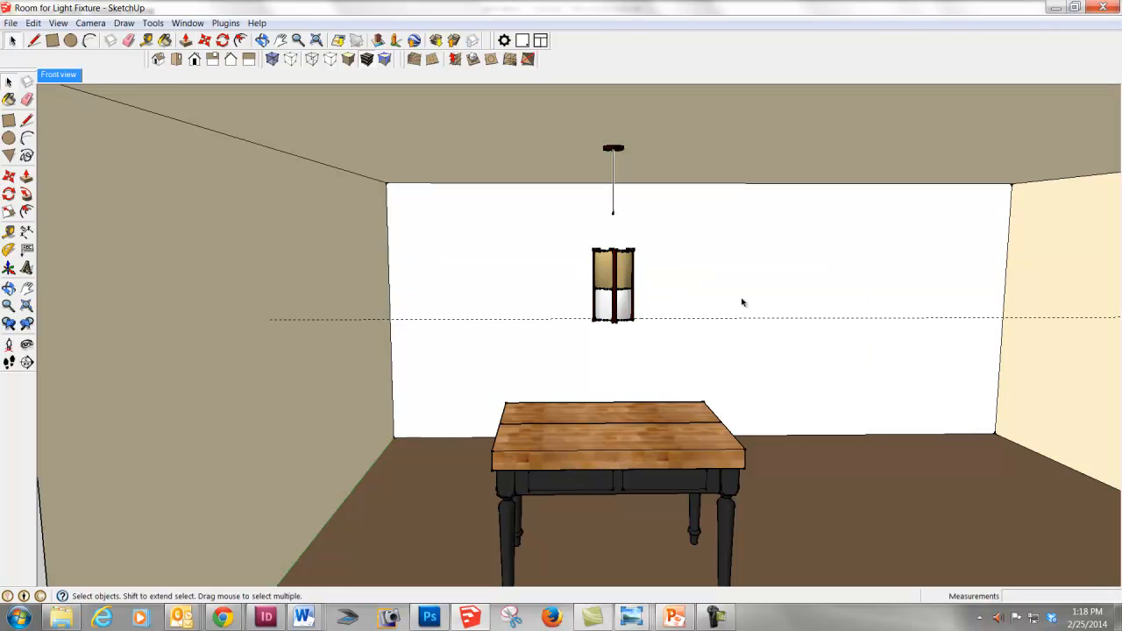
- Erase the horizontal guide line above the table
{"action": "key", "text": "e"}
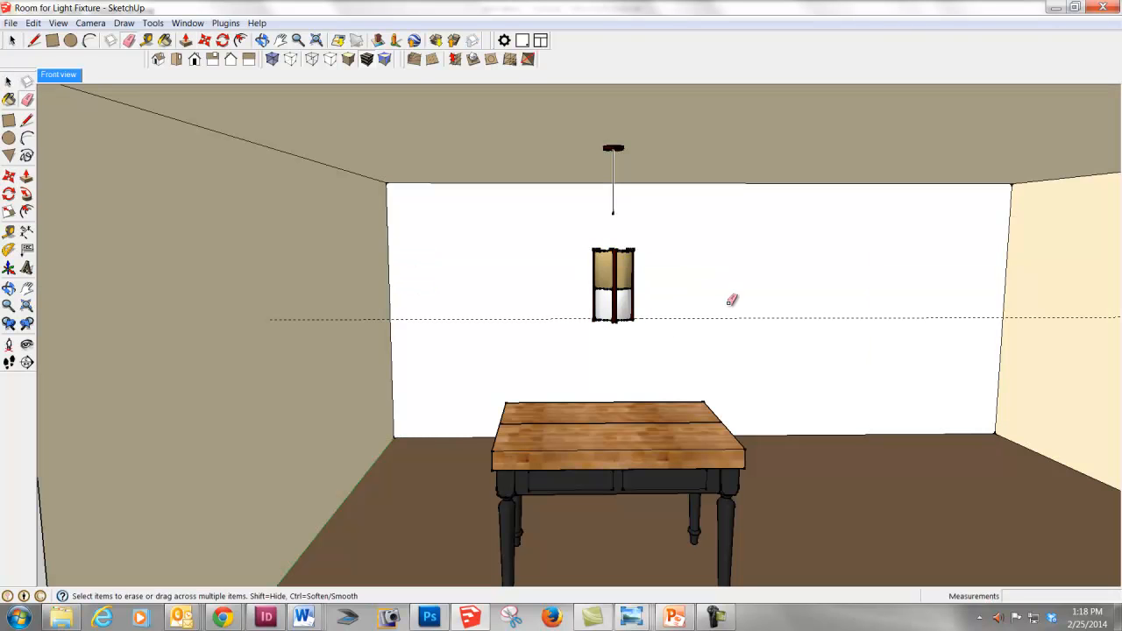
{"action": "left_click", "coordinate": [727, 318]}
- Open the pendant light component for editing at its ceiling plate
{"action": "scroll", "coordinate": [614, 188], "scroll_direction": "up", "scroll_amount": 5}
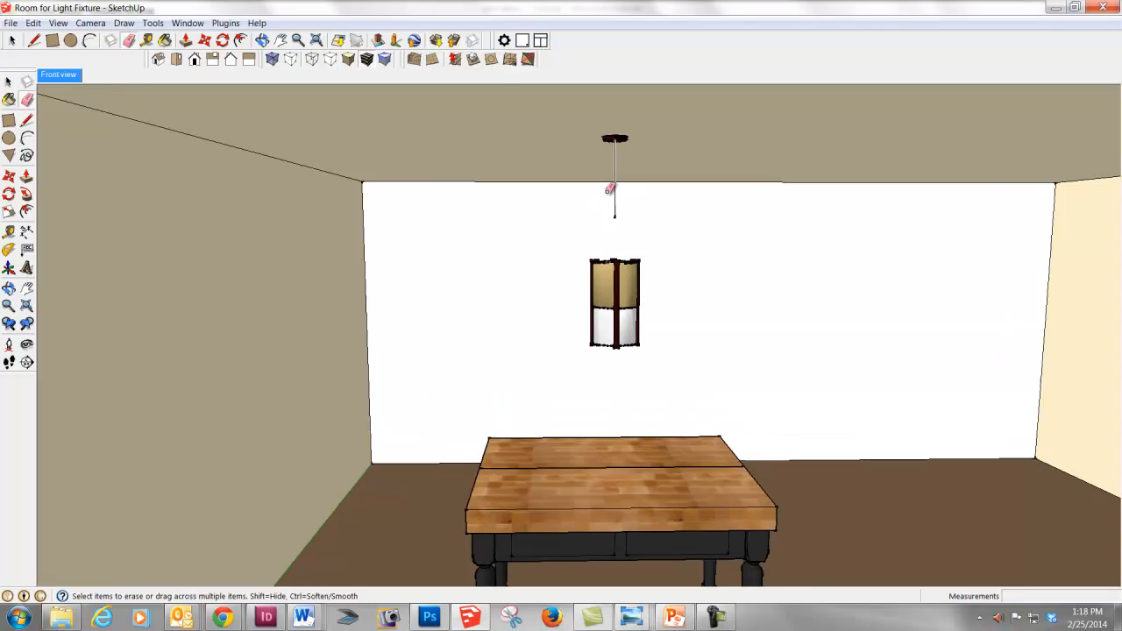
{"action": "scroll", "coordinate": [631, 193], "scroll_direction": "down", "scroll_amount": 2}
{"action": "scroll", "coordinate": [631, 197], "scroll_direction": "down", "scroll_amount": 2}
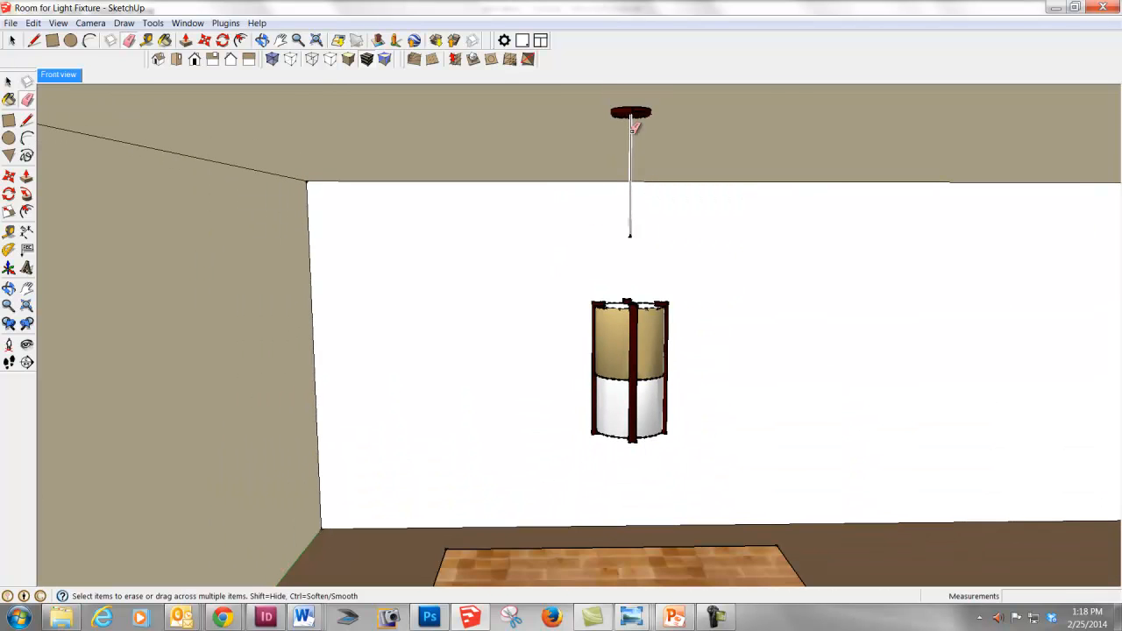
{"action": "key", "text": "h"}
{"action": "mouse_move", "coordinate": [669, 249]}
{"action": "left_mouse_down"}
{"action": "mouse_move", "coordinate": [681, 359]}
{"action": "mouse_move", "coordinate": [667, 310]}
{"action": "mouse_move", "coordinate": [664, 163]}
{"action": "left_mouse_up"}
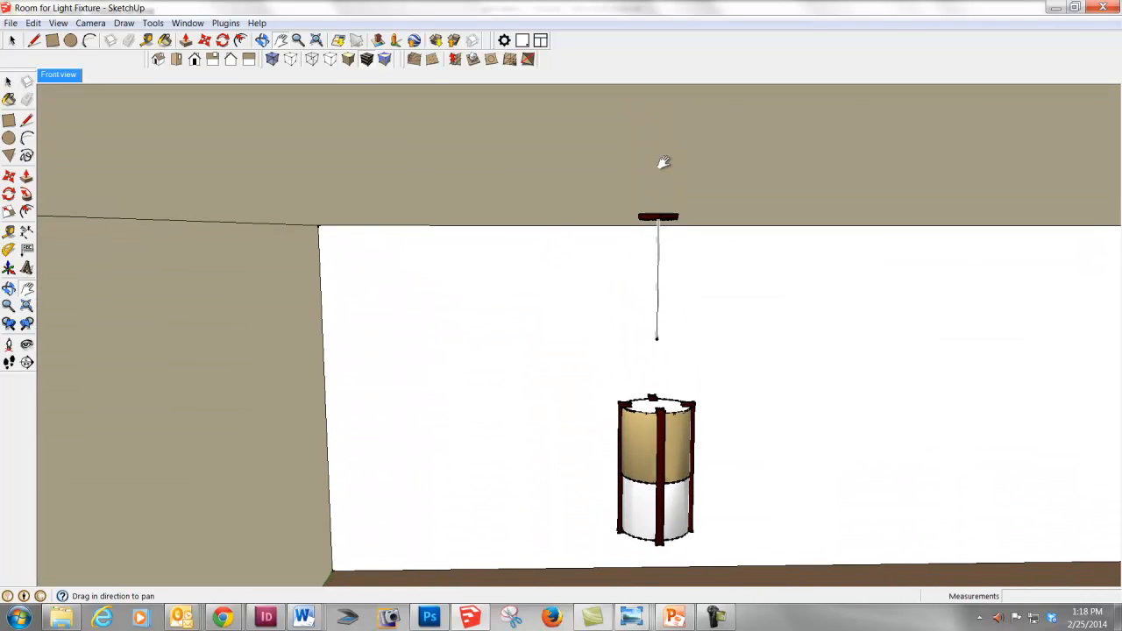
{"action": "scroll", "coordinate": [665, 339], "scroll_direction": "up", "scroll_amount": 5}
{"action": "scroll", "coordinate": [640, 318], "scroll_direction": "up", "scroll_amount": 2}
{"action": "scroll", "coordinate": [634, 313], "scroll_direction": "down", "scroll_amount": 4}
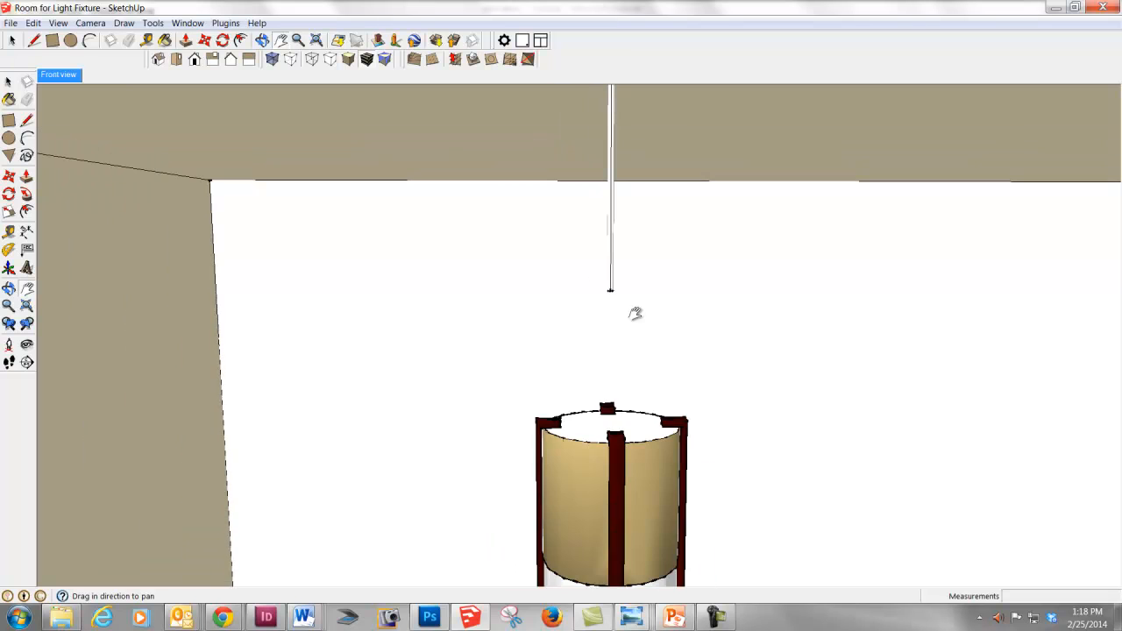
{"action": "left_click_drag", "start_coordinate": [588, 230], "coordinate": [591, 255]}
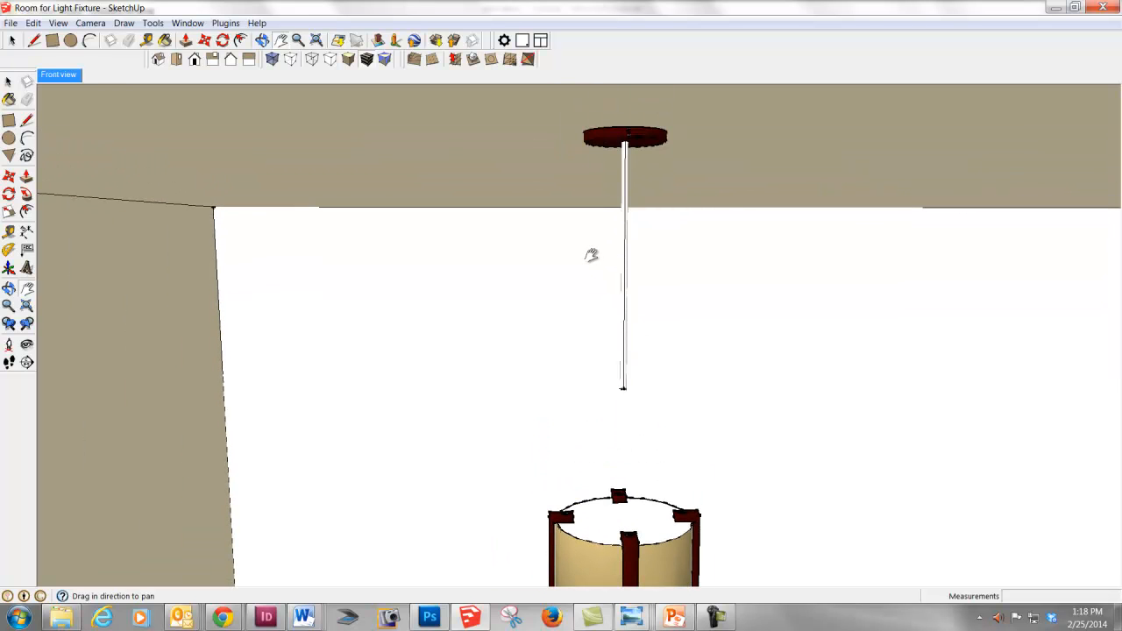
{"action": "key", "text": "space"}
{"action": "left_click", "coordinate": [607, 138]}
{"action": "double_click", "coordinate": [607, 137]}
{"action": "left_click", "coordinate": [607, 138]}
{"action": "left_click", "coordinate": [660, 573]}
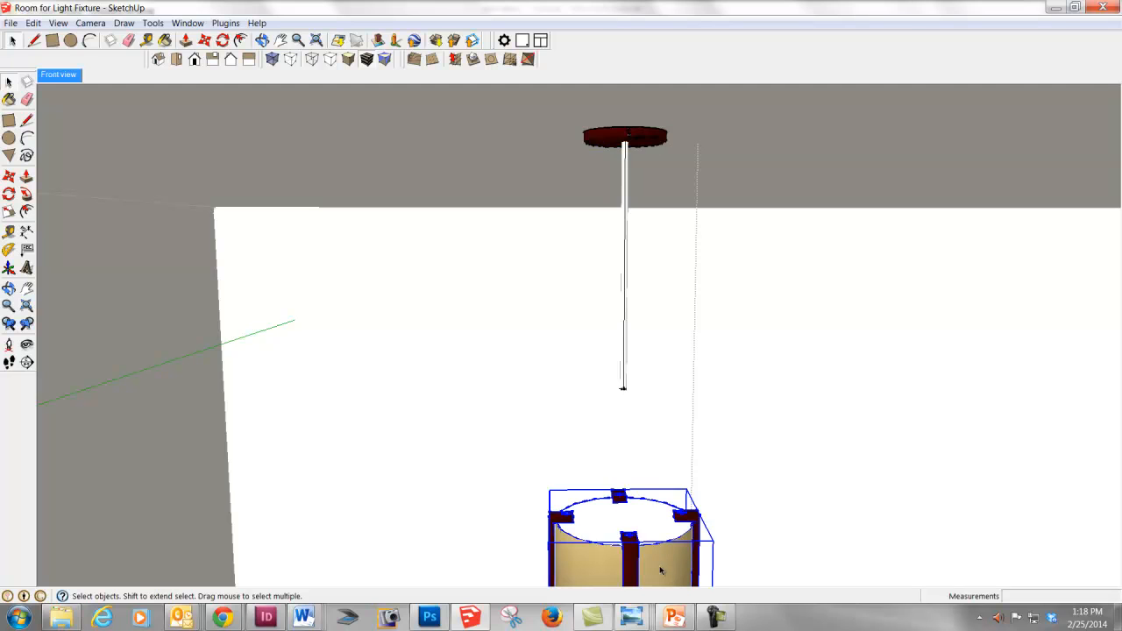
- Select all the geometry of the hanging rod below the ceiling plate and make it a group
{"action": "left_click", "coordinate": [623, 384]}
{"action": "scroll", "coordinate": [623, 384], "scroll_direction": "up", "scroll_amount": 4}
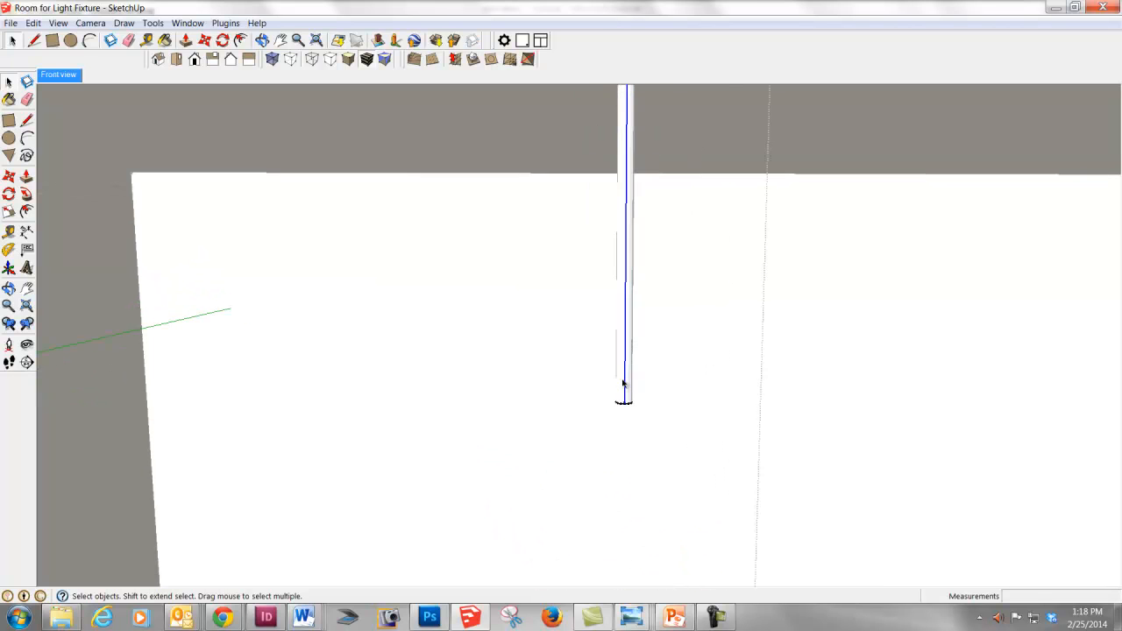
{"action": "left_click", "coordinate": [621, 390]}
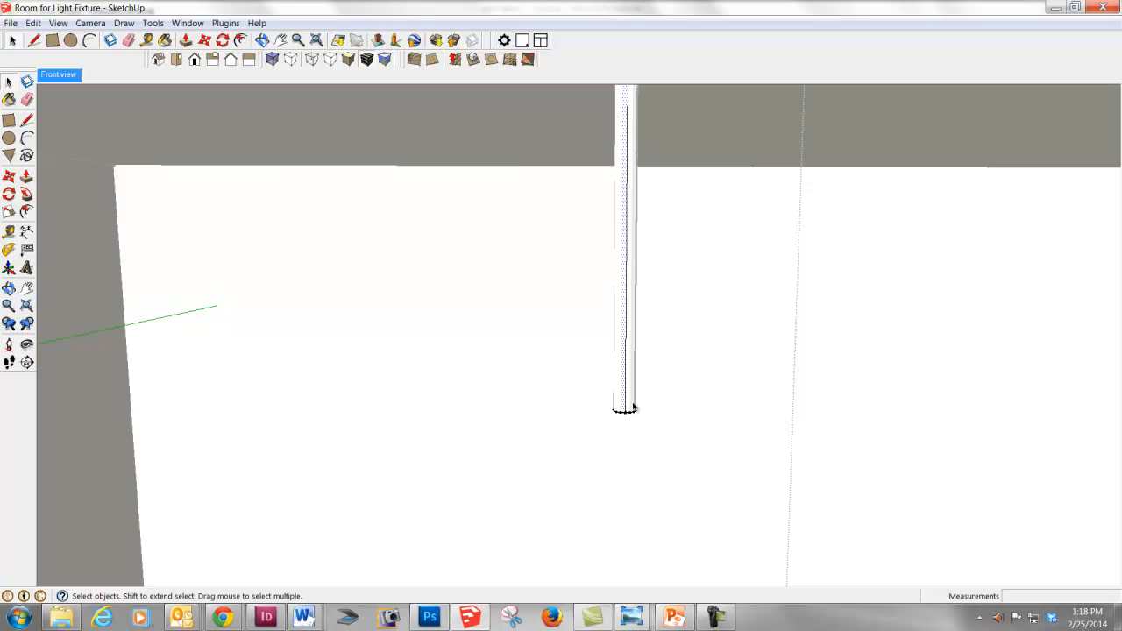
{"action": "left_click", "coordinate": [631, 409]}
{"action": "scroll", "coordinate": [638, 403], "scroll_direction": "down", "scroll_amount": 3}
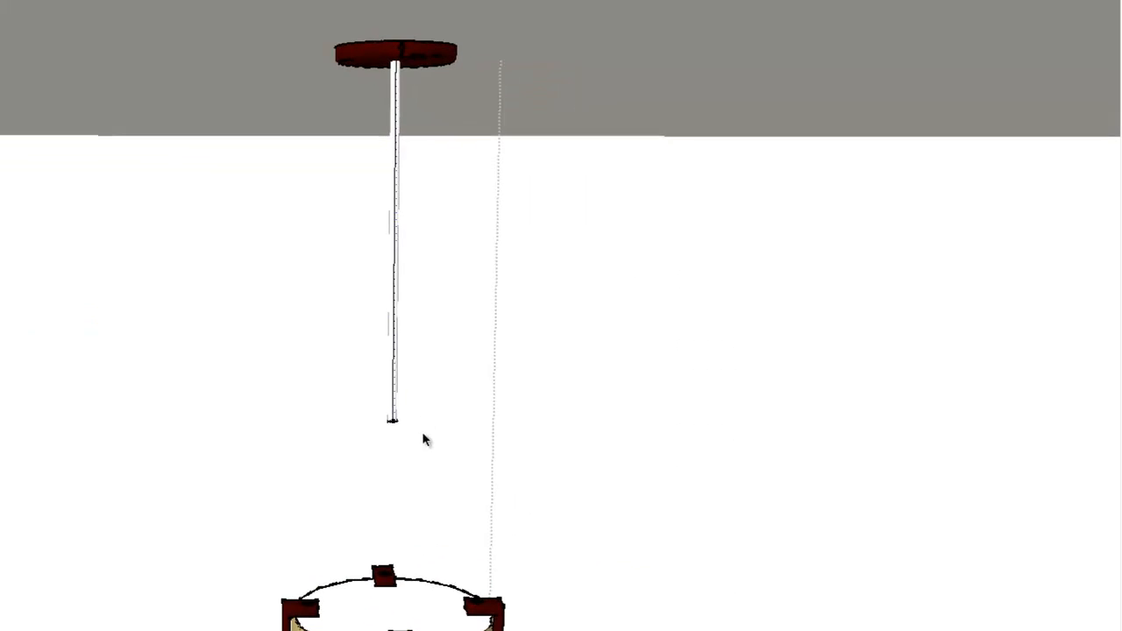
{"action": "left_click_drag", "start_coordinate": [658, 416], "coordinate": [627, 319]}
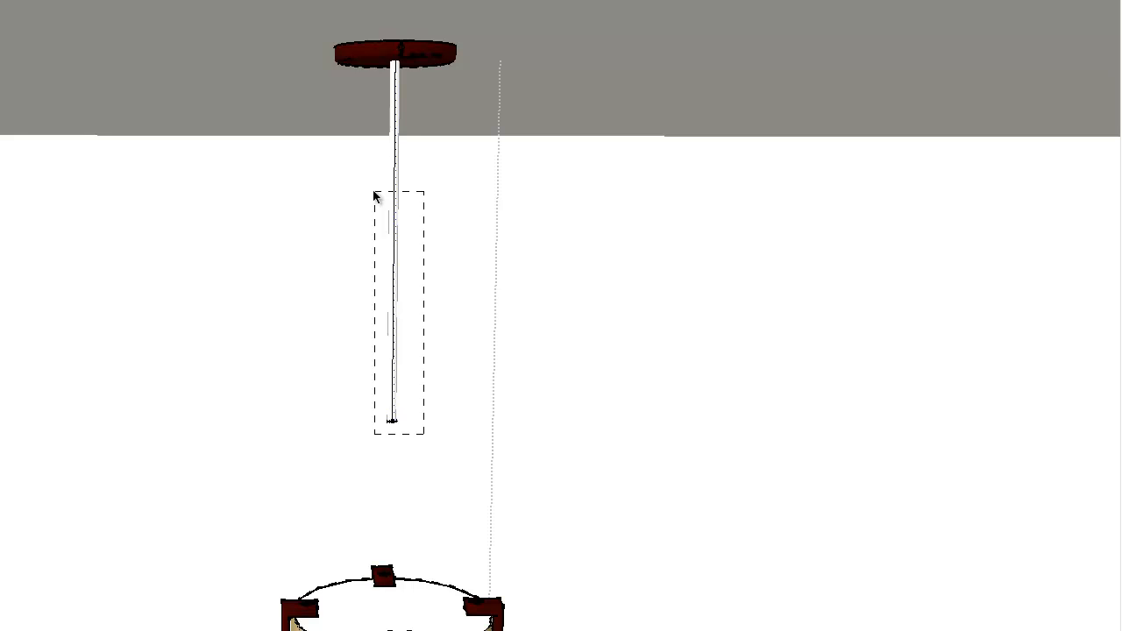
{"action": "left_click_drag", "start_coordinate": [375, 195], "coordinate": [372, 198]}
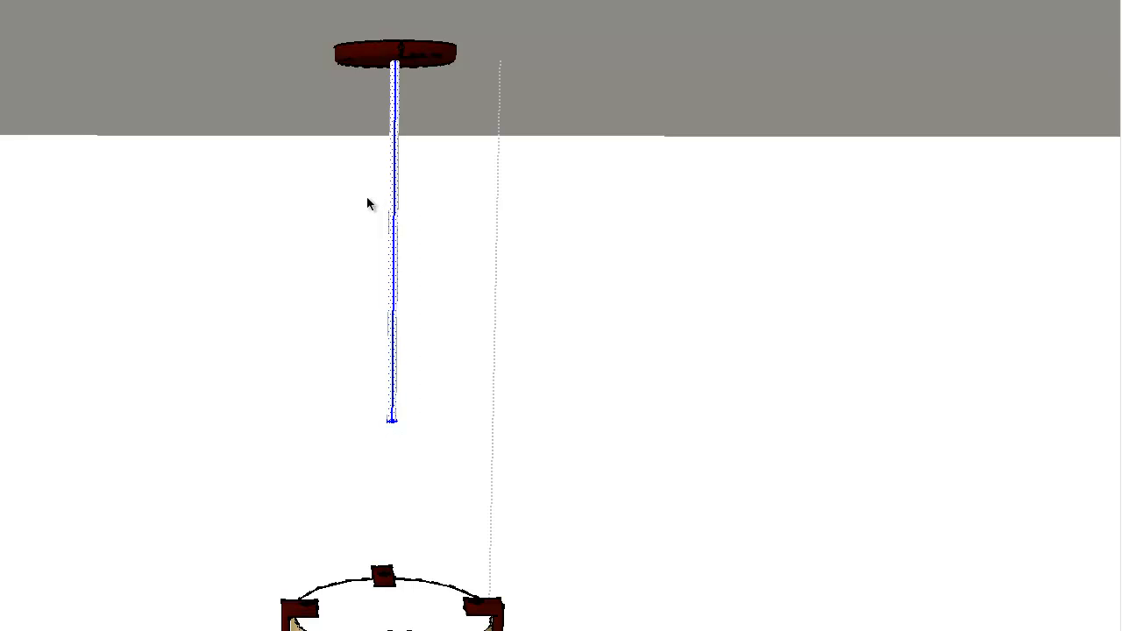
{"action": "right_click", "coordinate": [393, 379]}
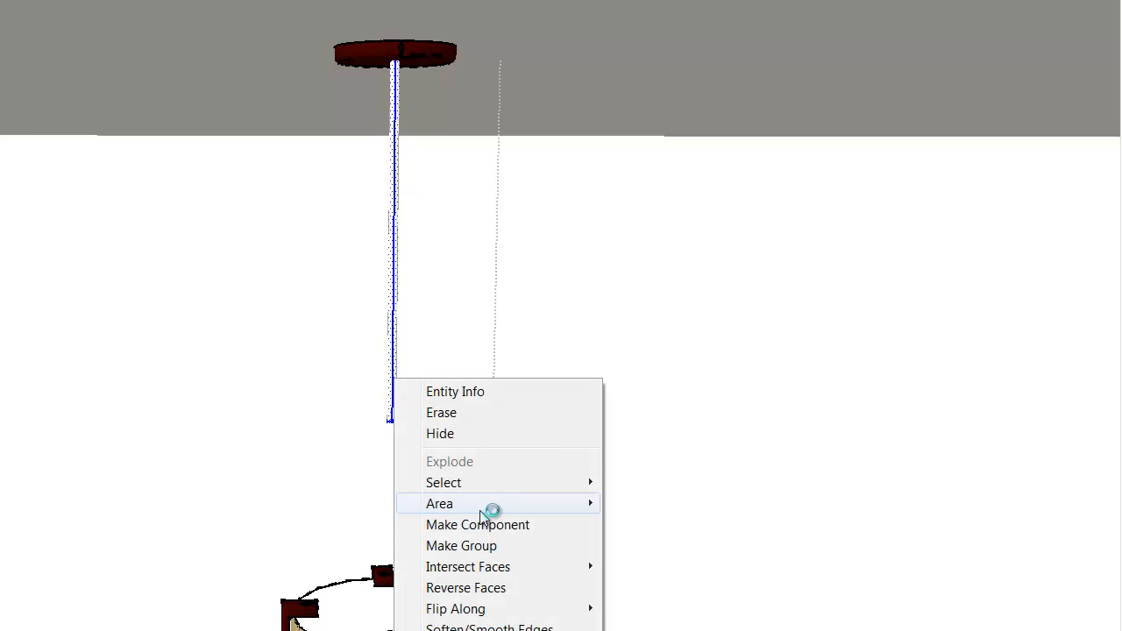
{"action": "left_click", "coordinate": [470, 544]}
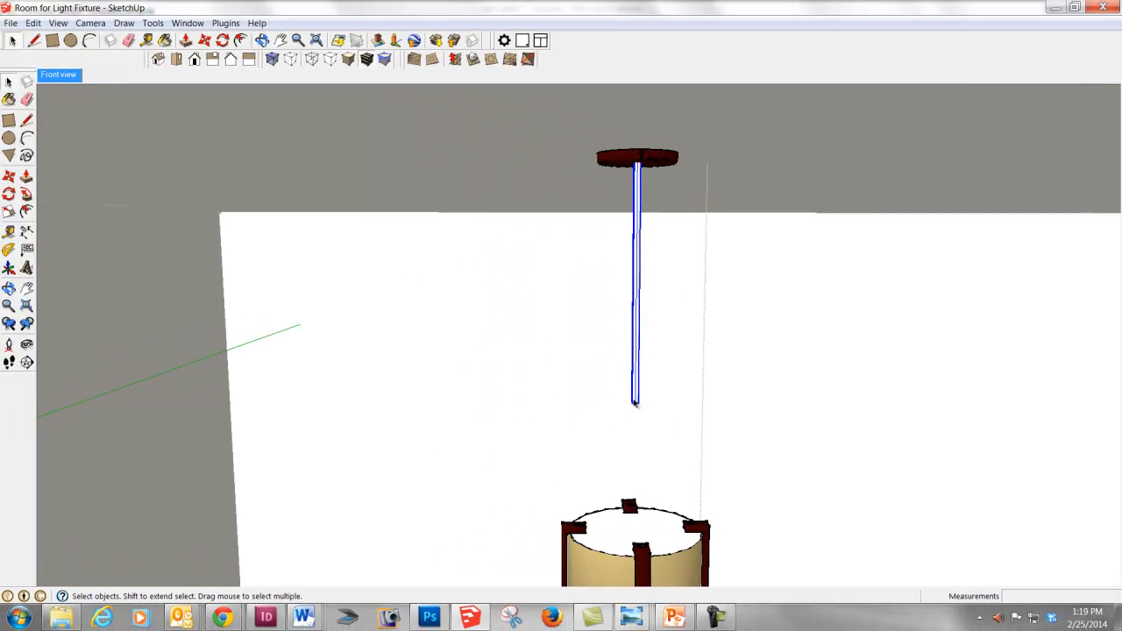
- Try to stretch the rod group downward toward the shade with Scale
{"action": "scroll", "coordinate": [653, 386], "scroll_direction": "up", "scroll_amount": 3}
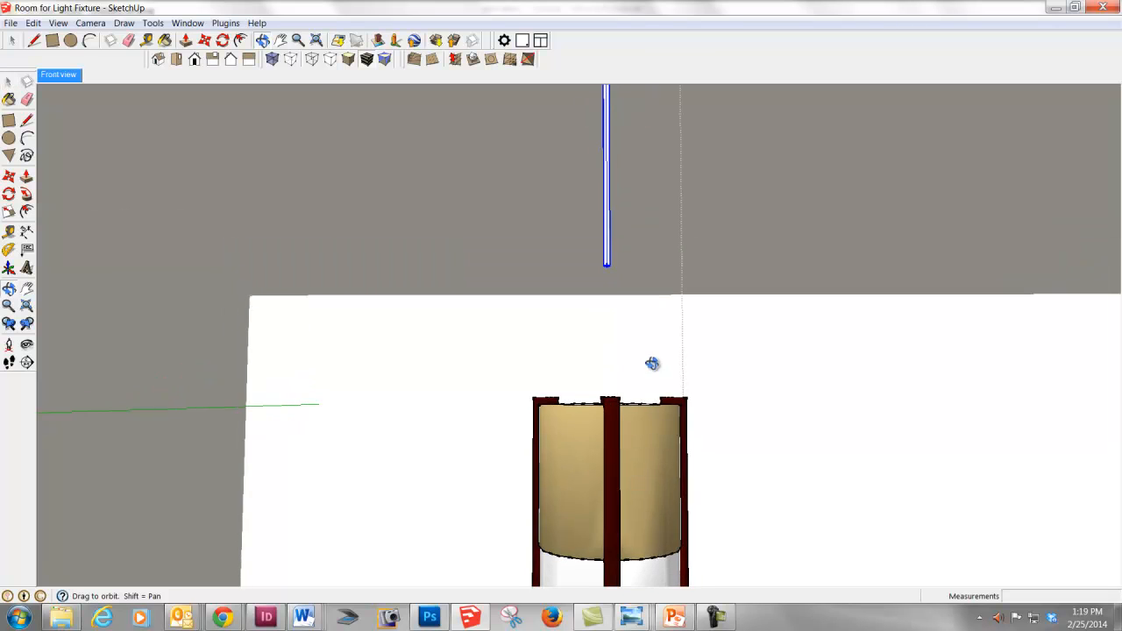
{"action": "scroll", "coordinate": [614, 250], "scroll_direction": "up", "scroll_amount": 2}
{"action": "scroll", "coordinate": [614, 250], "scroll_direction": "down", "scroll_amount": 3}
{"action": "middle_click_drag", "start_coordinate": [609, 365], "coordinate": [608, 369]}
{"action": "key", "text": "s"}
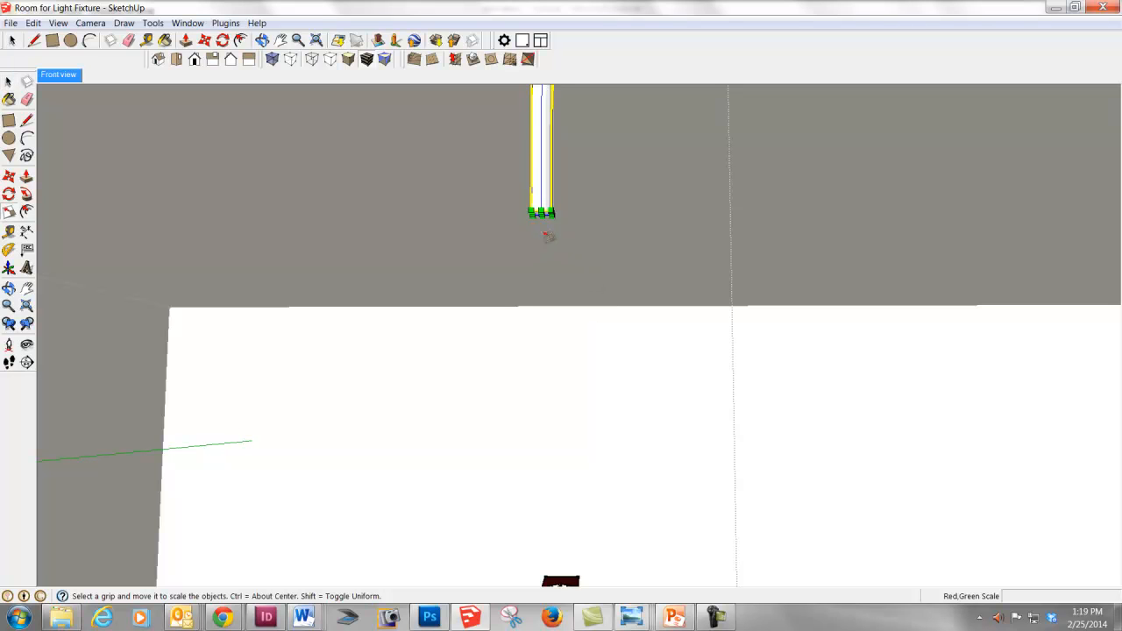
{"action": "scroll", "coordinate": [541, 226], "scroll_direction": "up", "scroll_amount": 3}
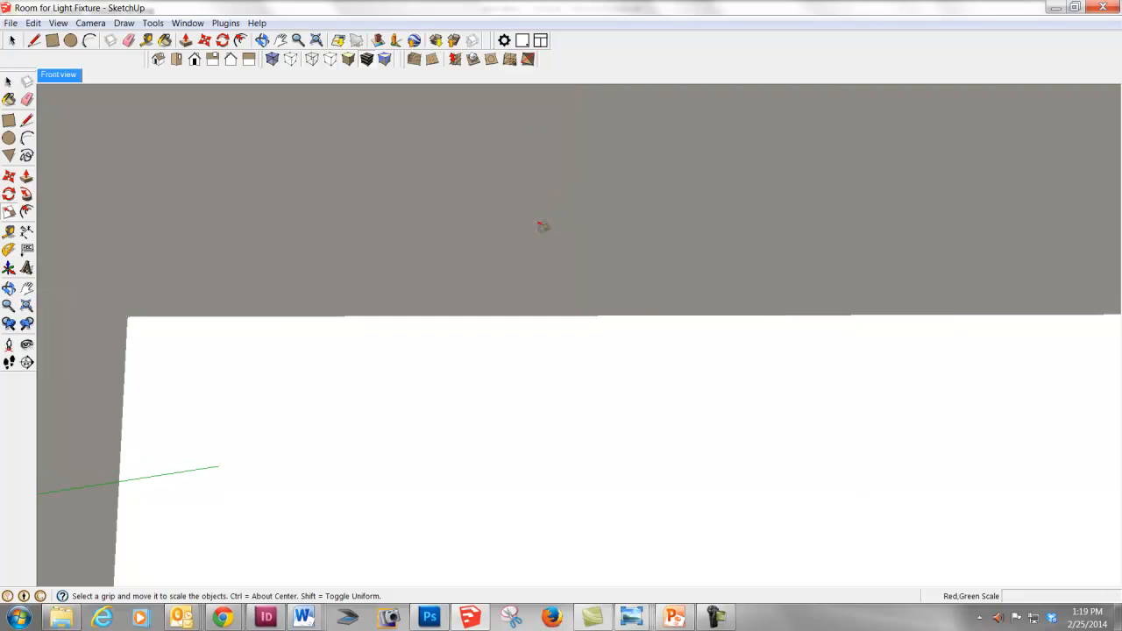
{"action": "middle_click_drag", "start_coordinate": [484, 194], "coordinate": [529, 323], "text": "shift"}
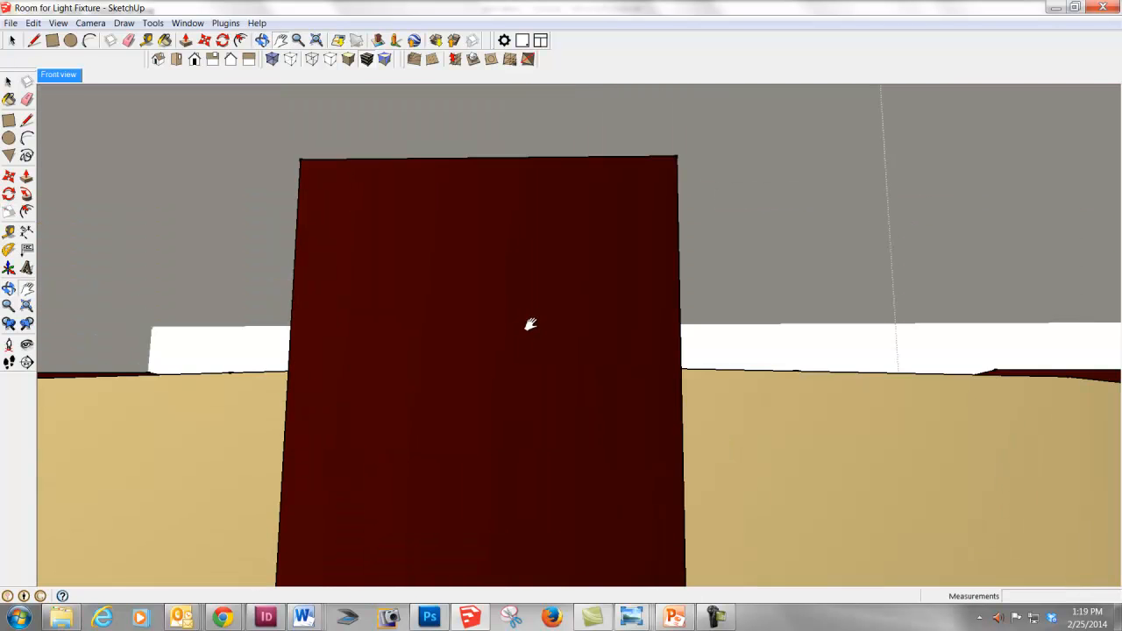
{"action": "scroll", "coordinate": [532, 331], "scroll_direction": "down", "scroll_amount": 1}
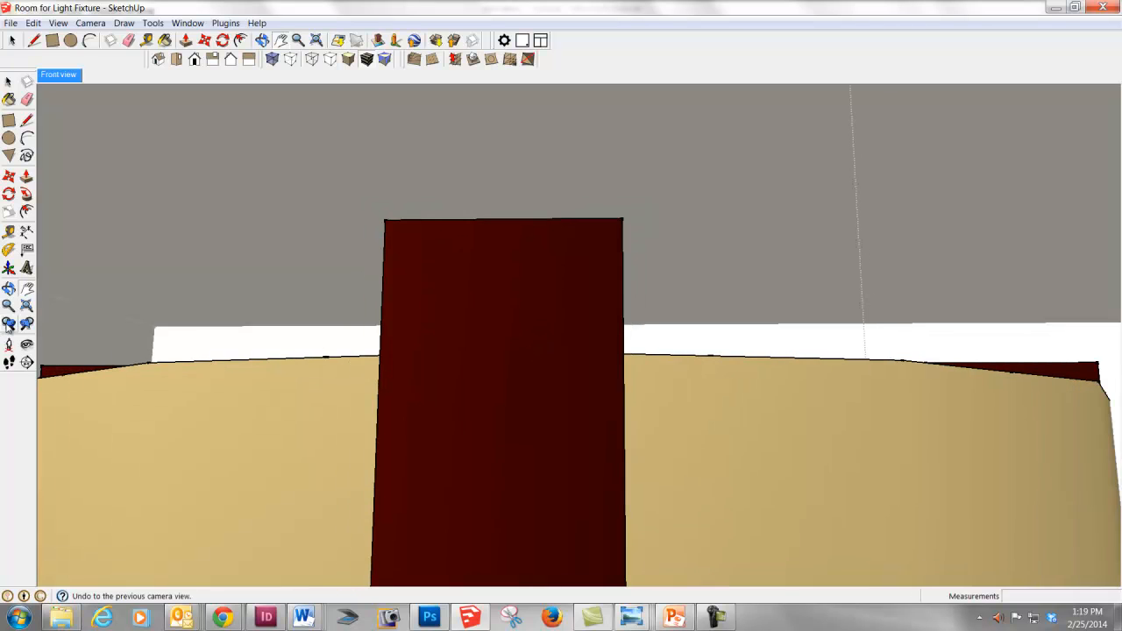
{"action": "left_click", "coordinate": [9, 325]}
{"action": "left_click", "coordinate": [9, 325]}
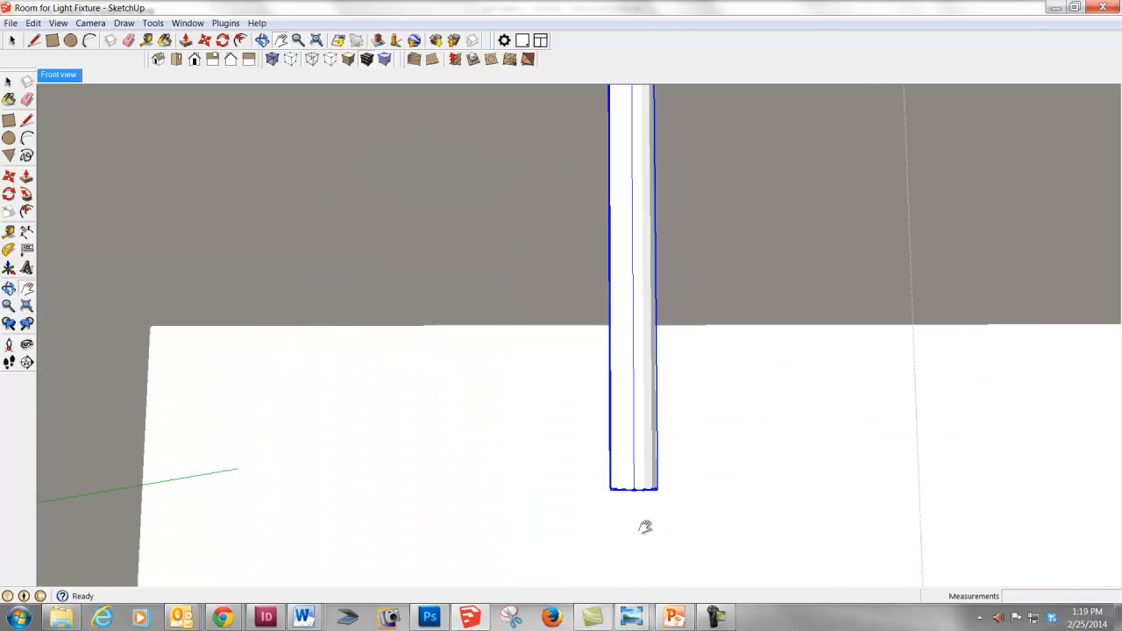
{"action": "middle_click_drag", "start_coordinate": [646, 523], "coordinate": [646, 518]}
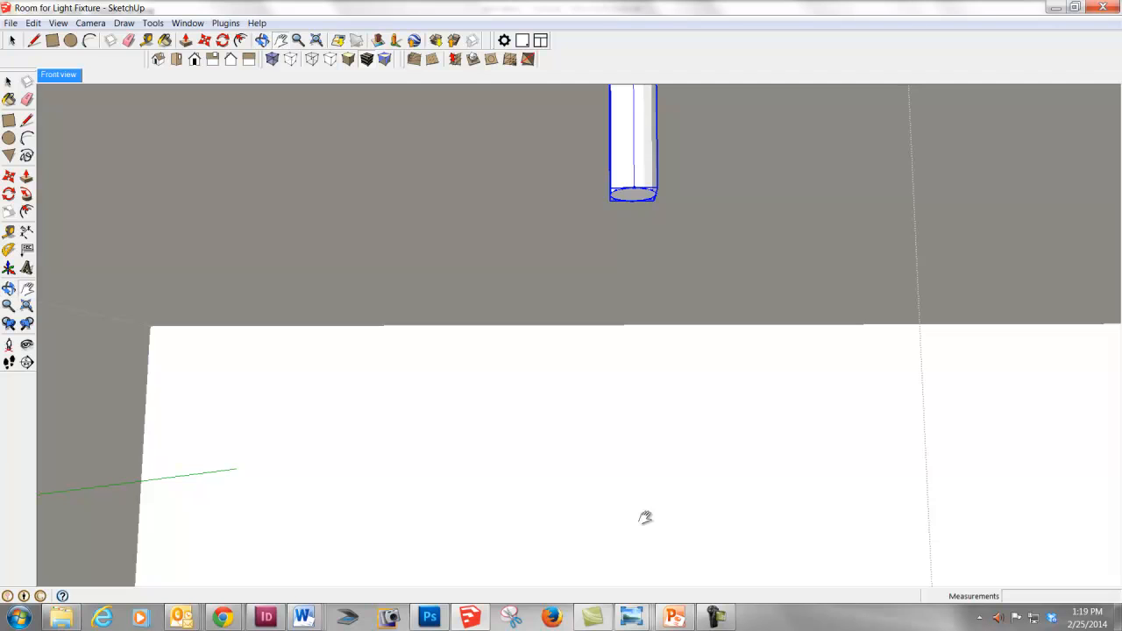
{"action": "key", "text": "s"}
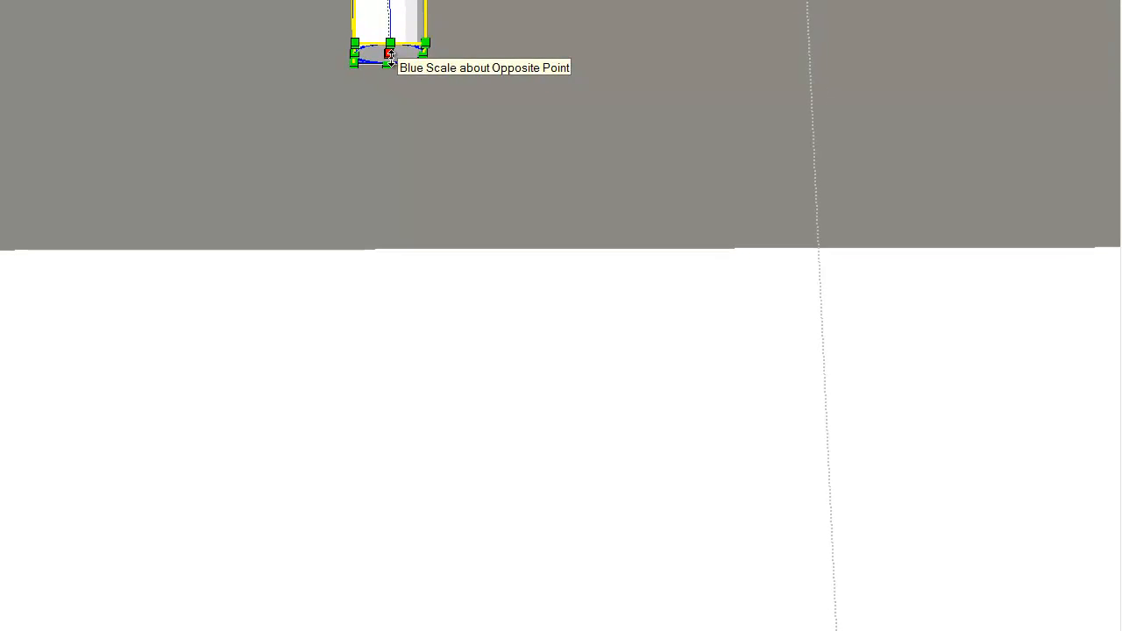
{"action": "left_click_drag", "start_coordinate": [390, 70], "coordinate": [396, 304]}
{"action": "key", "text": "ctrl+z"}
{"action": "key", "text": "ctrl+z"}
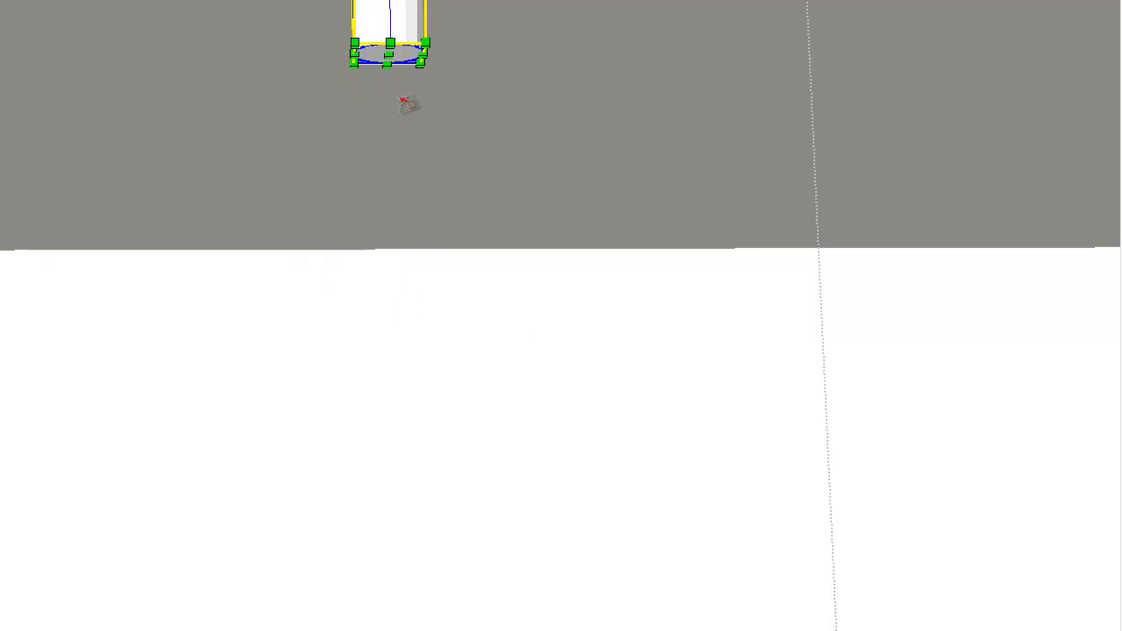
{"action": "left_click_drag", "start_coordinate": [389, 55], "coordinate": [396, 270]}
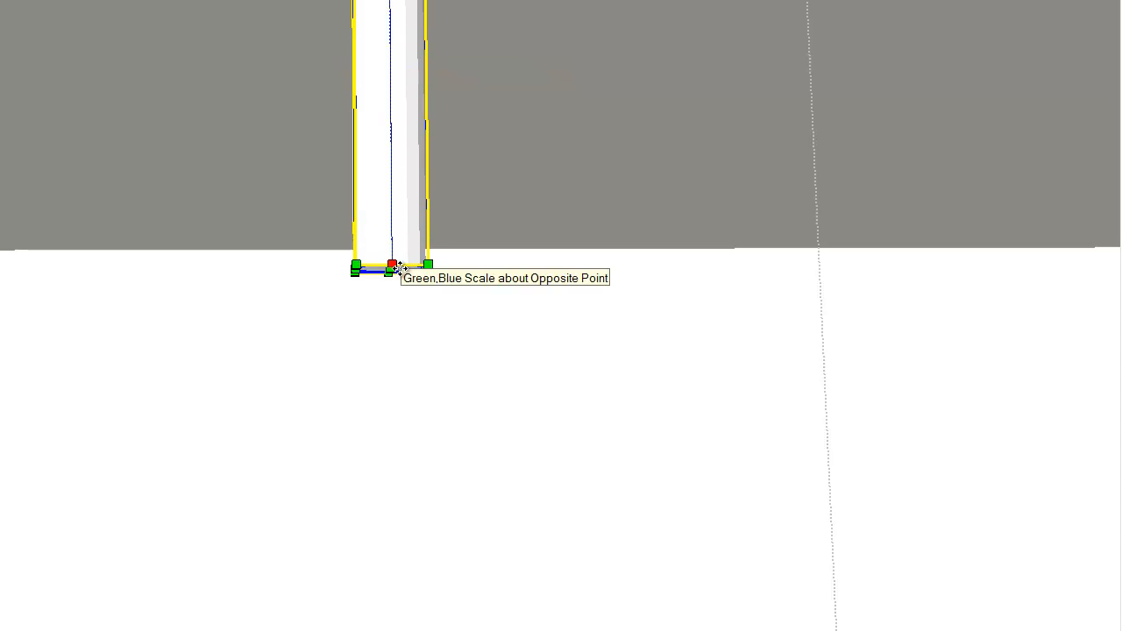
{"action": "key", "text": "ctrl+z"}
{"action": "key", "text": "space"}
- Open the rod group and extend the rod's bottom face down to the top of the shade with Push/Pull
{"action": "double_click", "coordinate": [389, 55]}
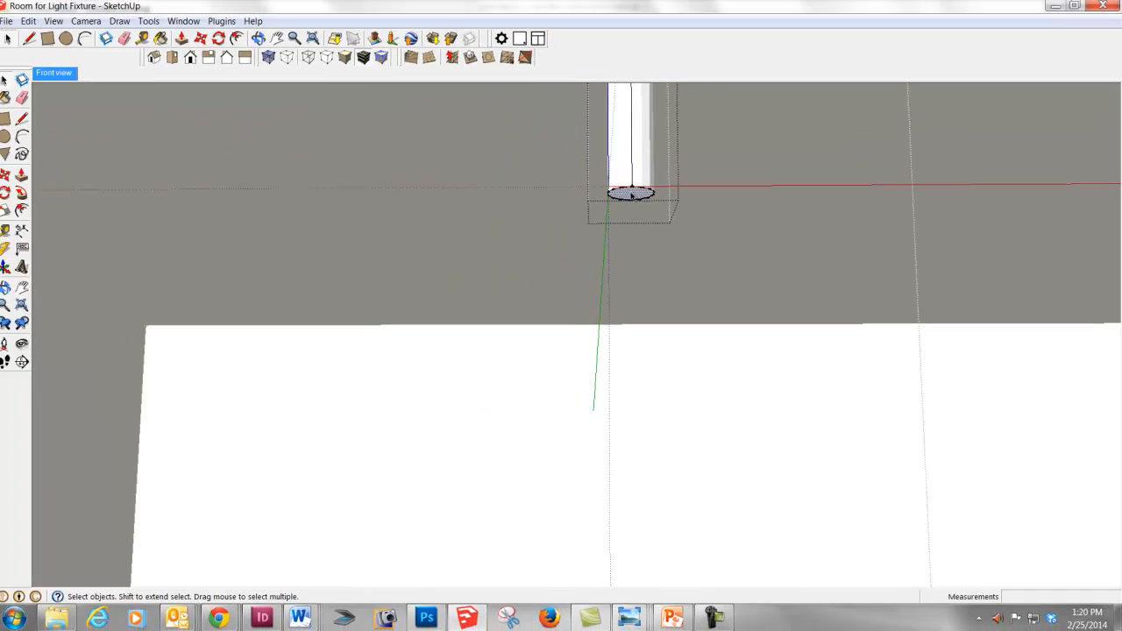
{"action": "scroll", "coordinate": [633, 193], "scroll_direction": "down", "scroll_amount": 2}
{"action": "key", "text": "p"}
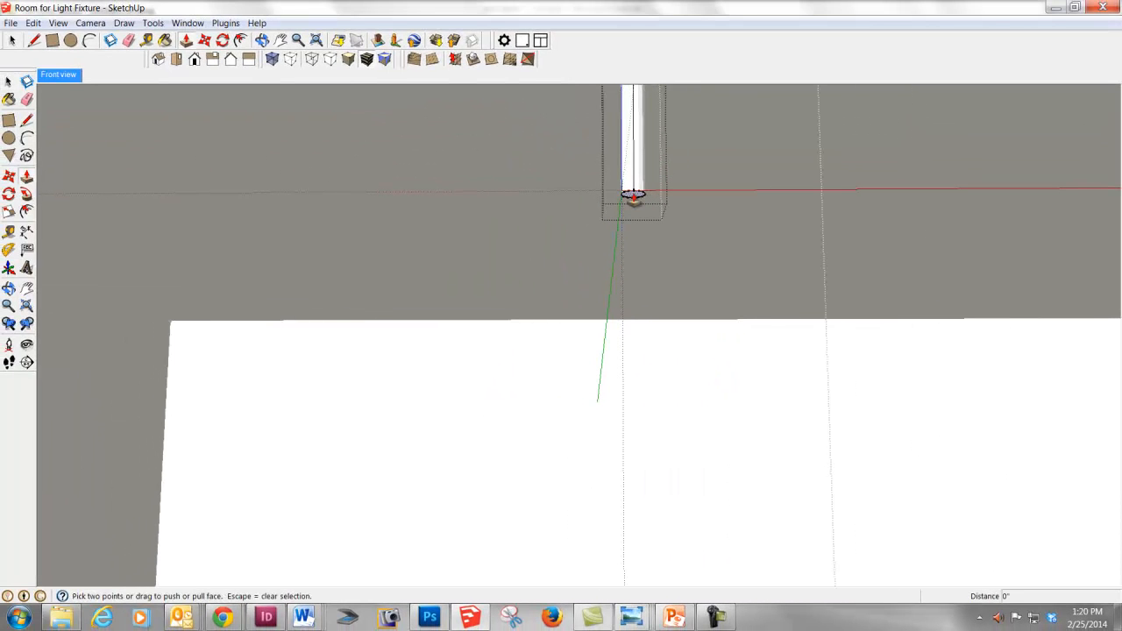
{"action": "left_click", "coordinate": [633, 192]}
{"action": "scroll", "coordinate": [631, 368], "scroll_direction": "down", "scroll_amount": 3}
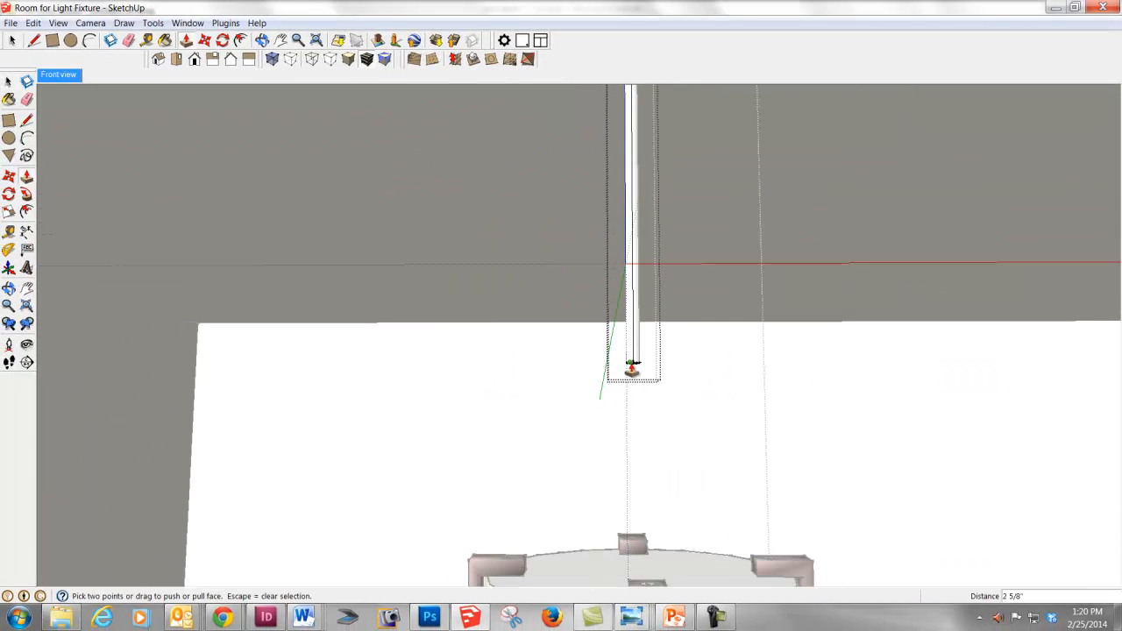
{"action": "left_click", "coordinate": [639, 580]}
- Close the rod group, return to the Front view scene, and exit the pendant light component
{"action": "key", "text": "space"}
{"action": "right_click", "coordinate": [857, 400]}
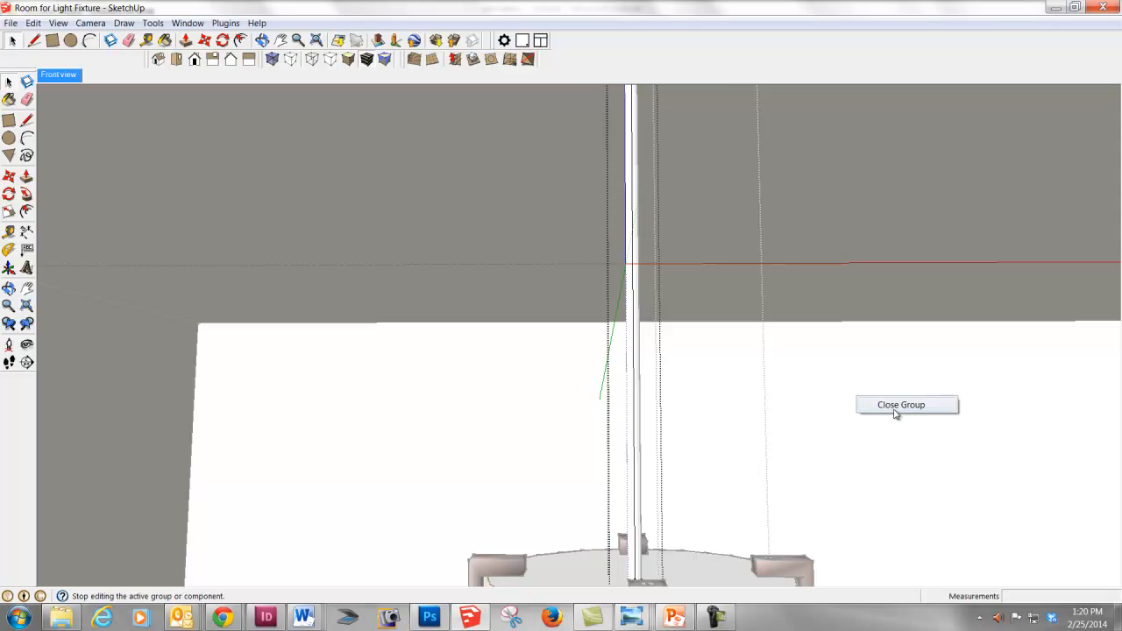
{"action": "left_click", "coordinate": [898, 406]}
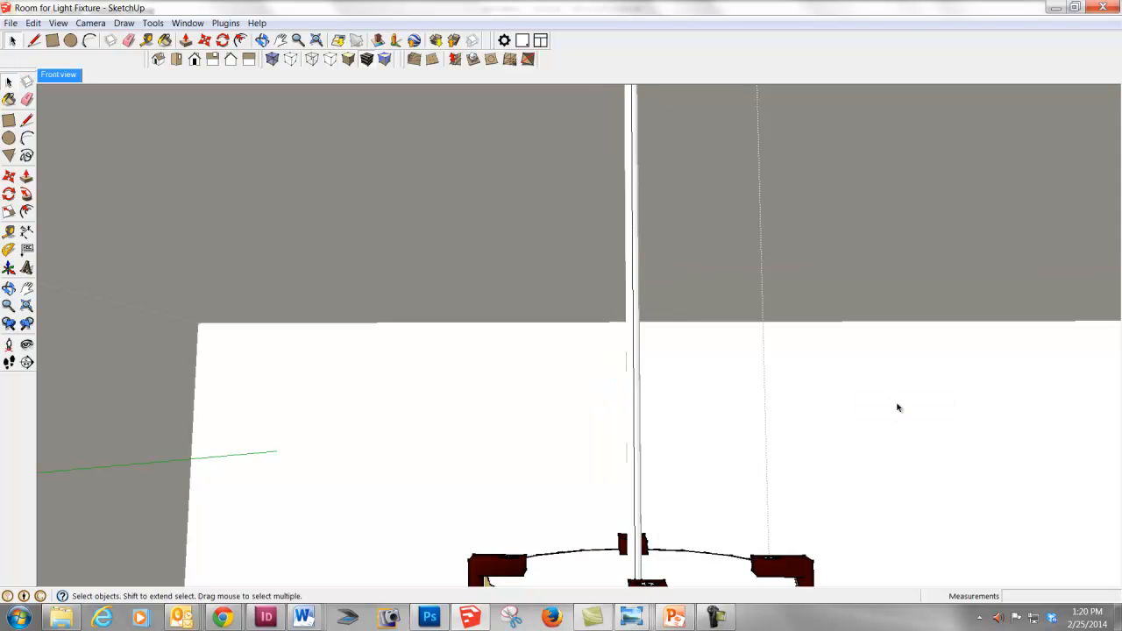
{"action": "left_click", "coordinate": [58, 76]}
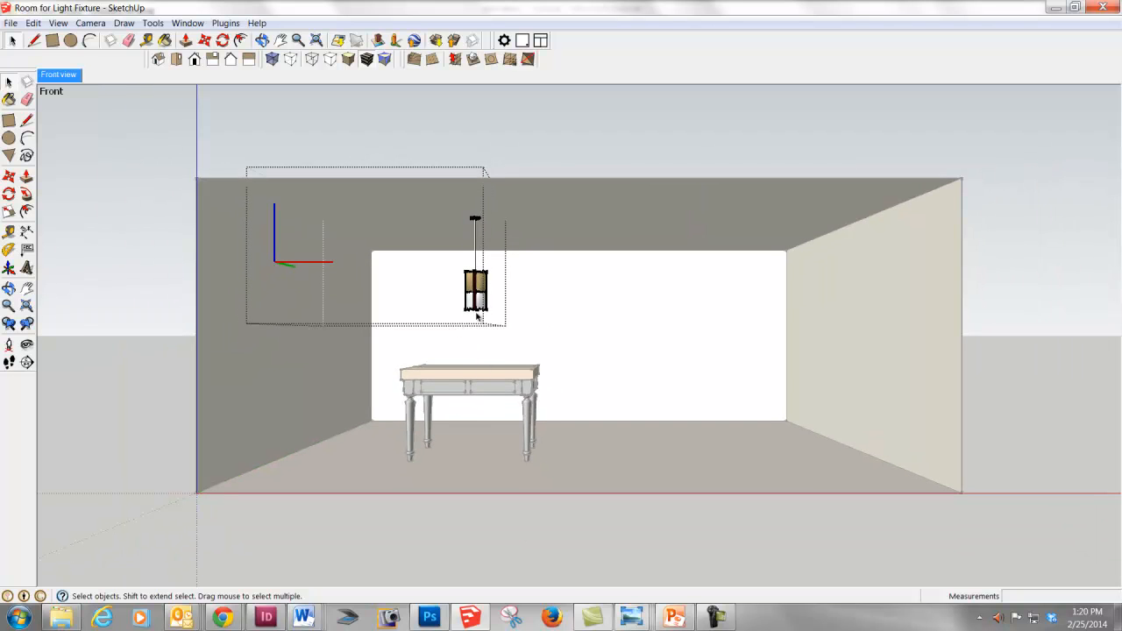
{"action": "left_click", "coordinate": [563, 314]}
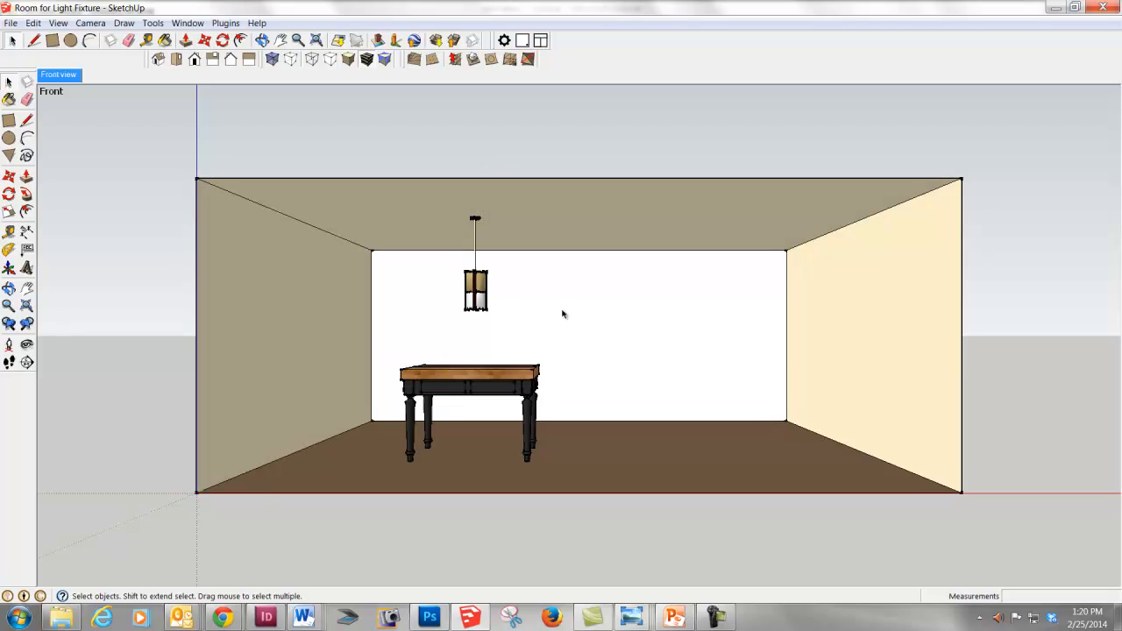